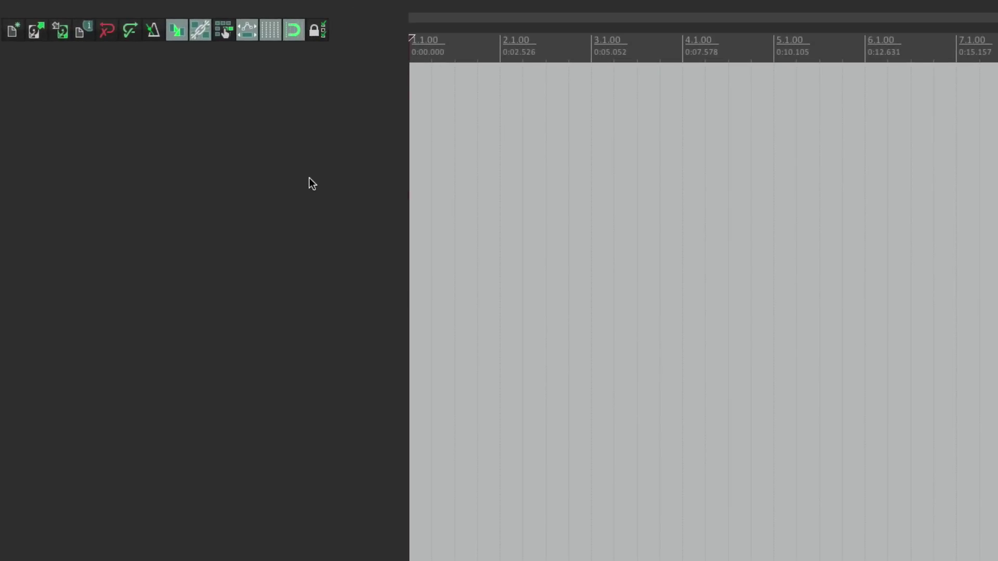
Create three empty tracks, then delete the third so two blank tracks remain
double_click(310, 177)
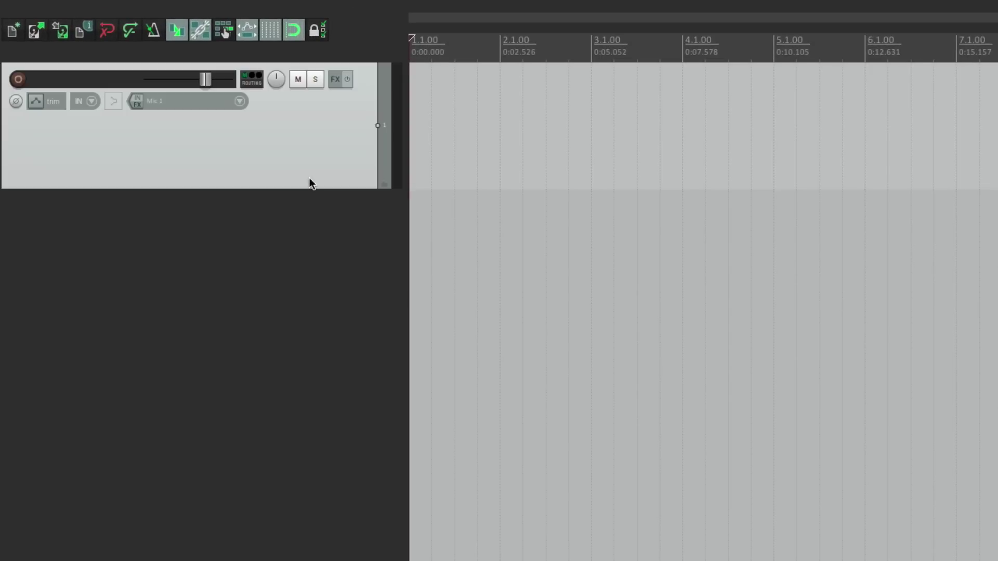
double_click(300, 248)
double_click(256, 394)
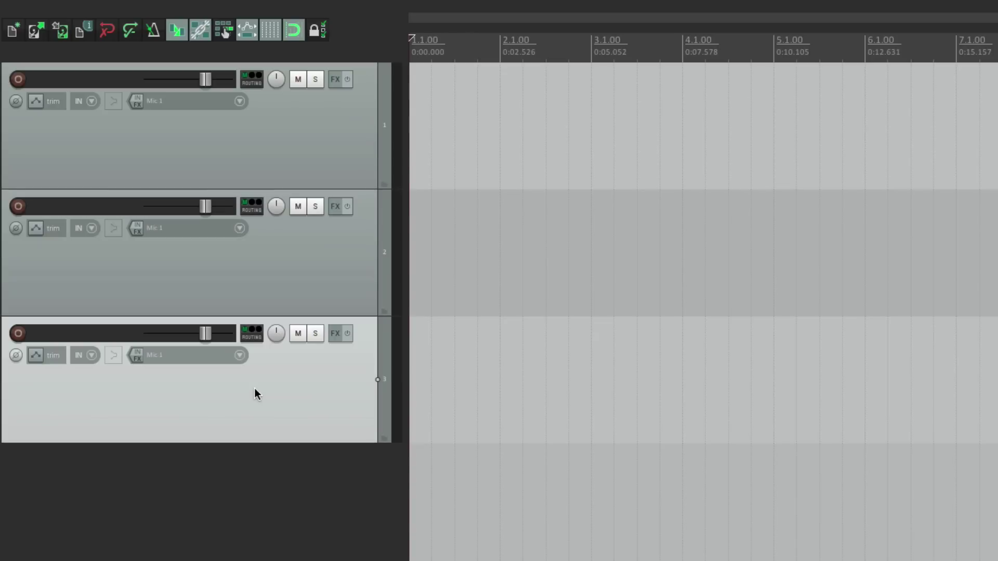
key("Delete")
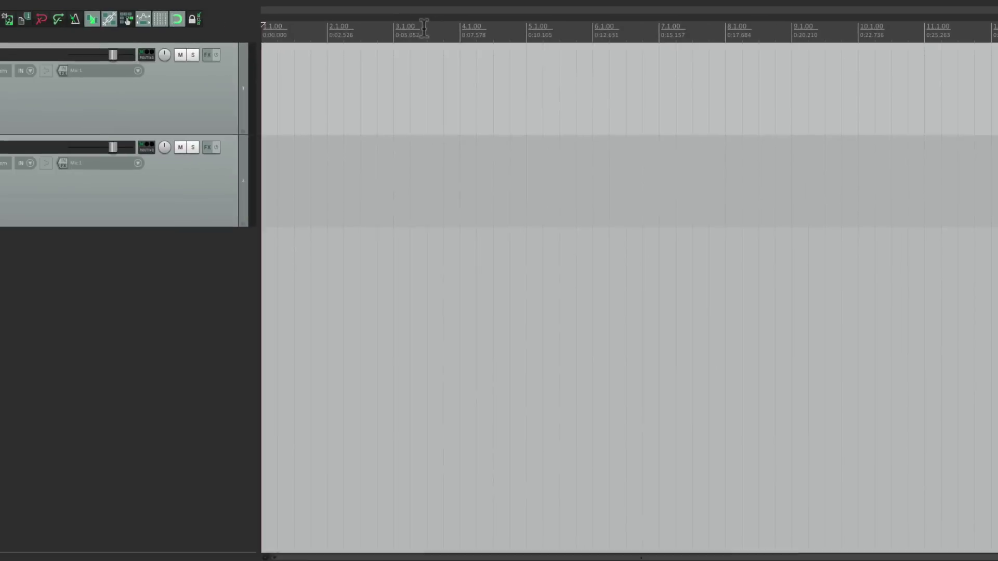
Add a third track, place Drum Beat.wav on track 1, and audition it
double_click(182, 270)
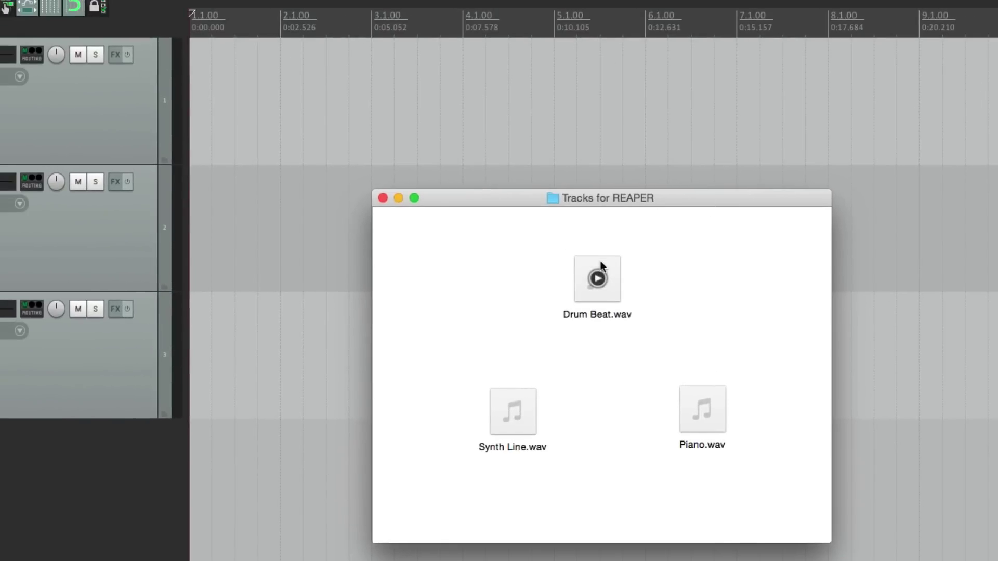
left_click_drag(600, 269, 367, 118)
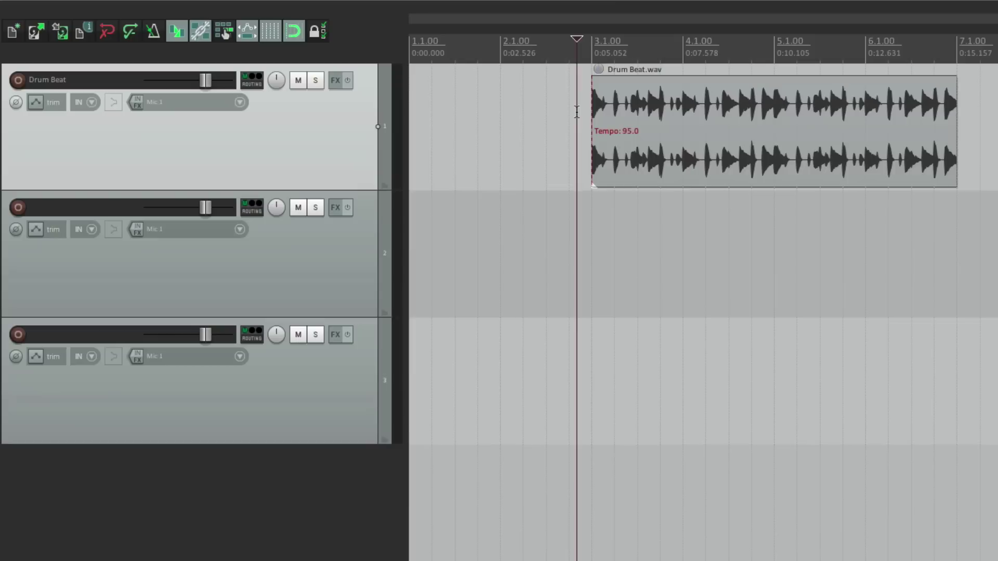
key("space")
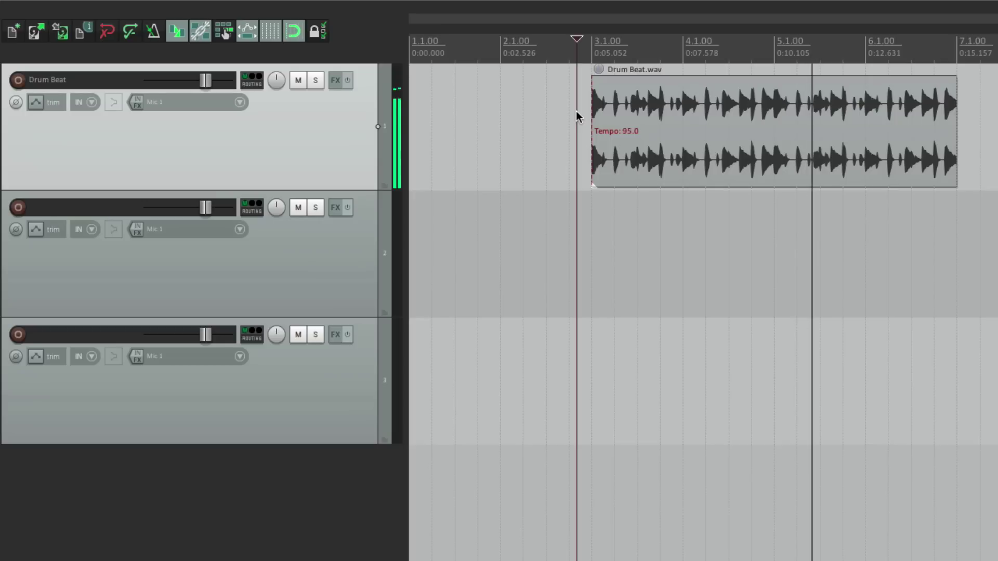
key("space")
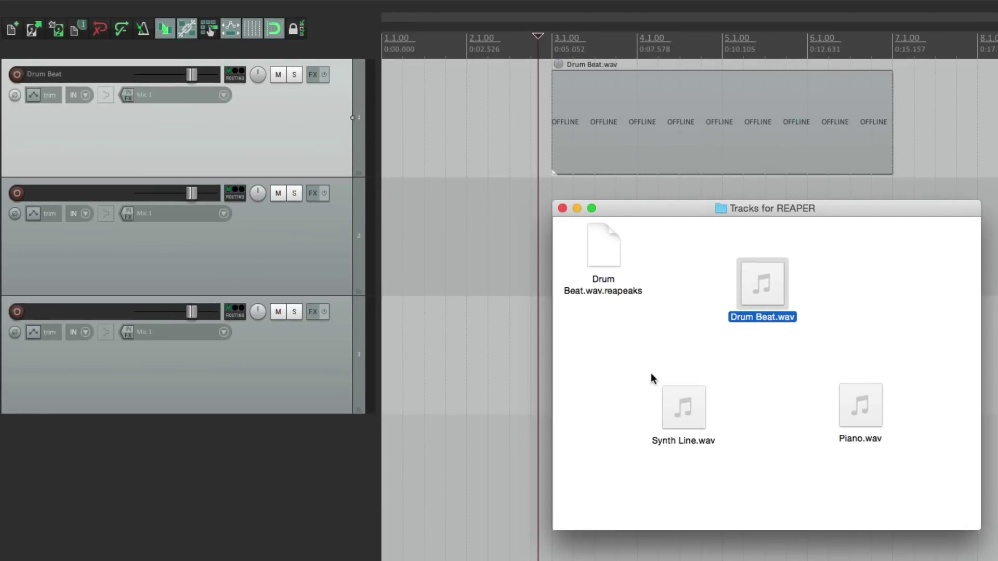
Place Synth Line.wav and Piano.wav on tracks 2 and 3 at bar 3, and play all three
mouse_move(683, 407)
left_click_drag(669, 404, 460, 234)
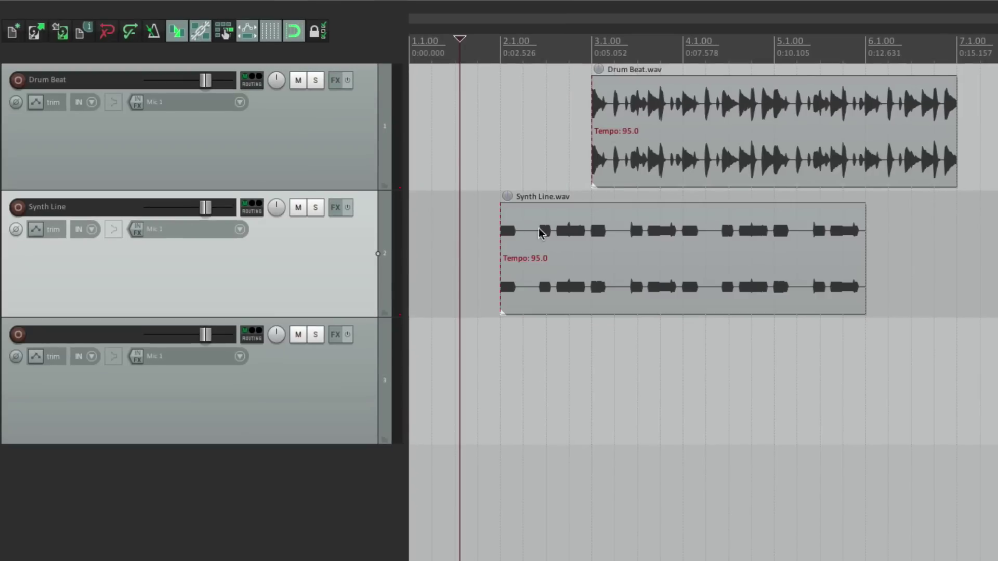
left_click_drag(561, 269, 654, 271)
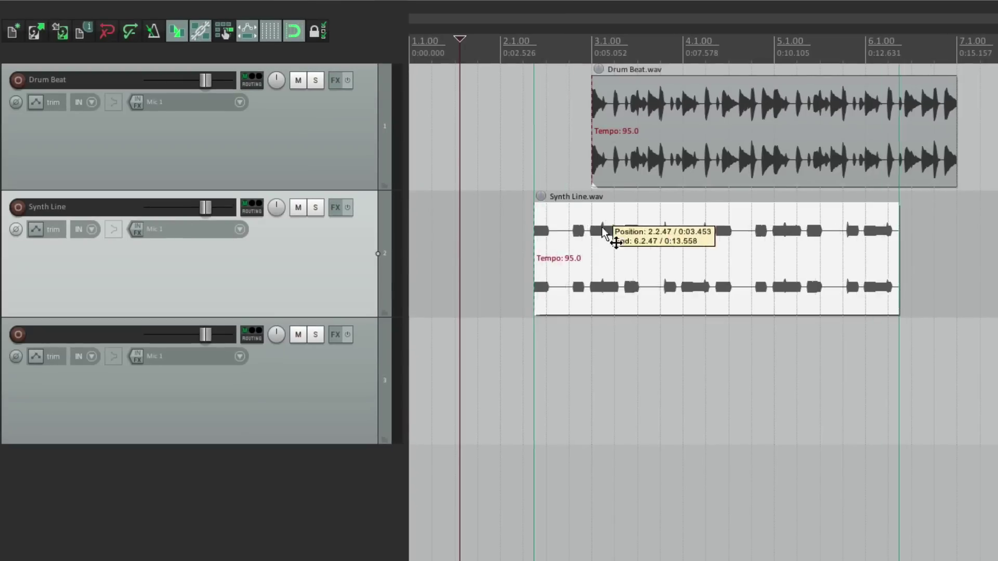
left_click(575, 242)
key("space")
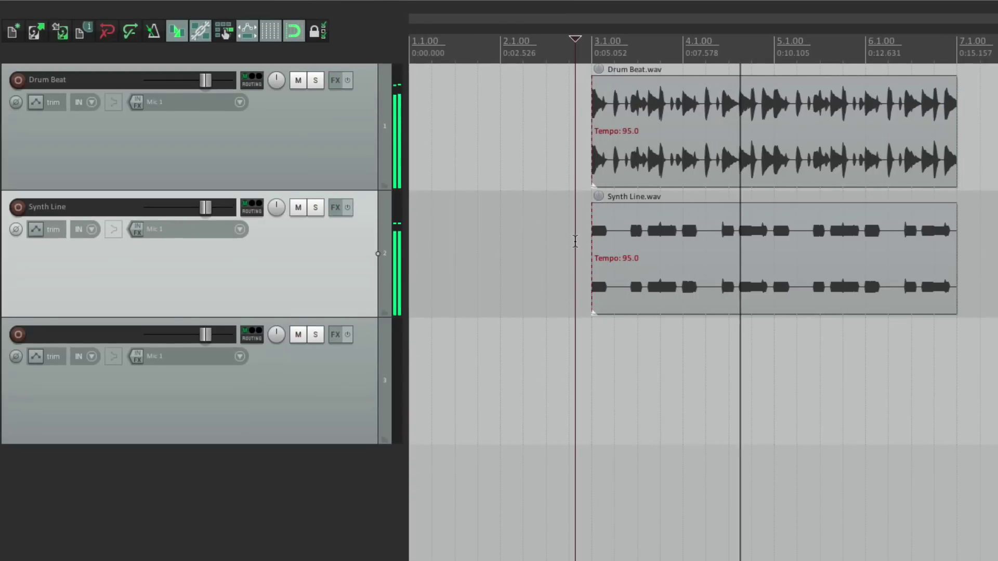
key("space")
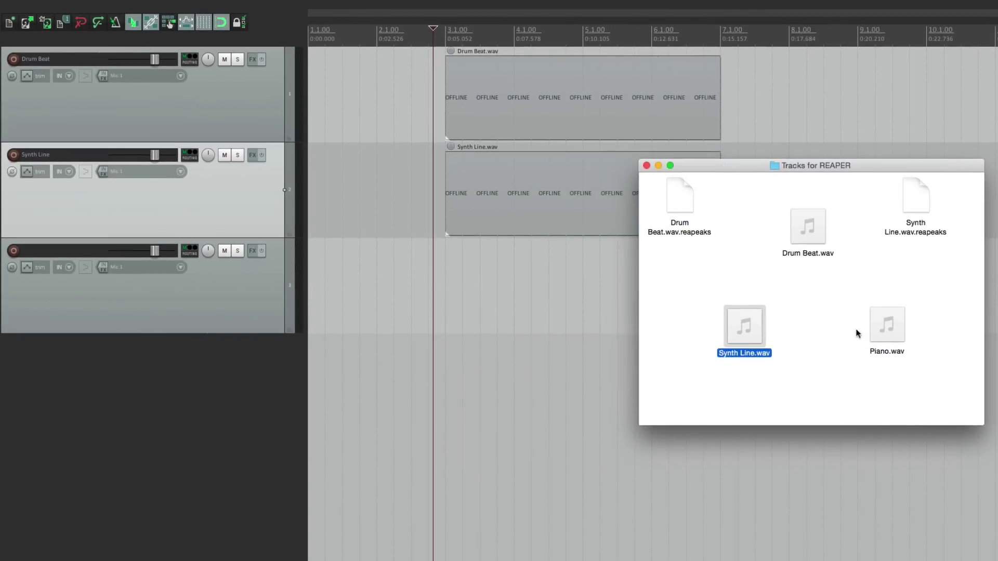
left_click_drag(888, 324, 448, 310)
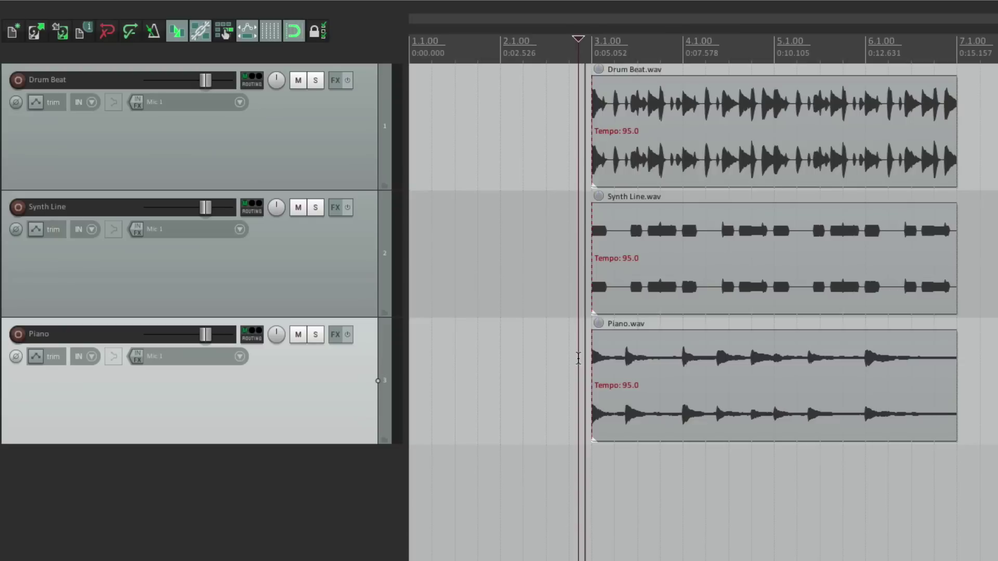
key("space")
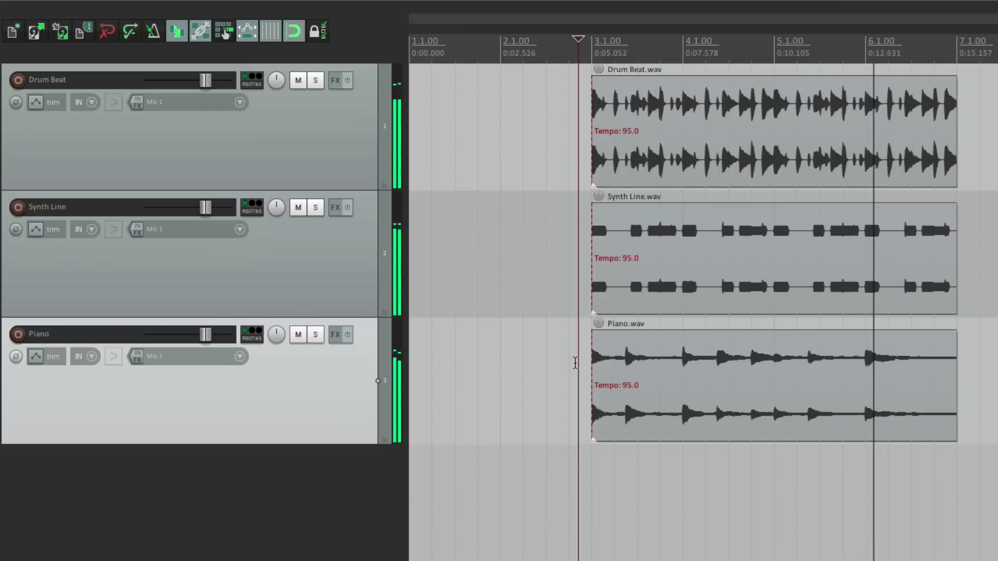
Try moving Drum Beat to bar 2 and Piano to bar 4, auditioning each change
key("space")
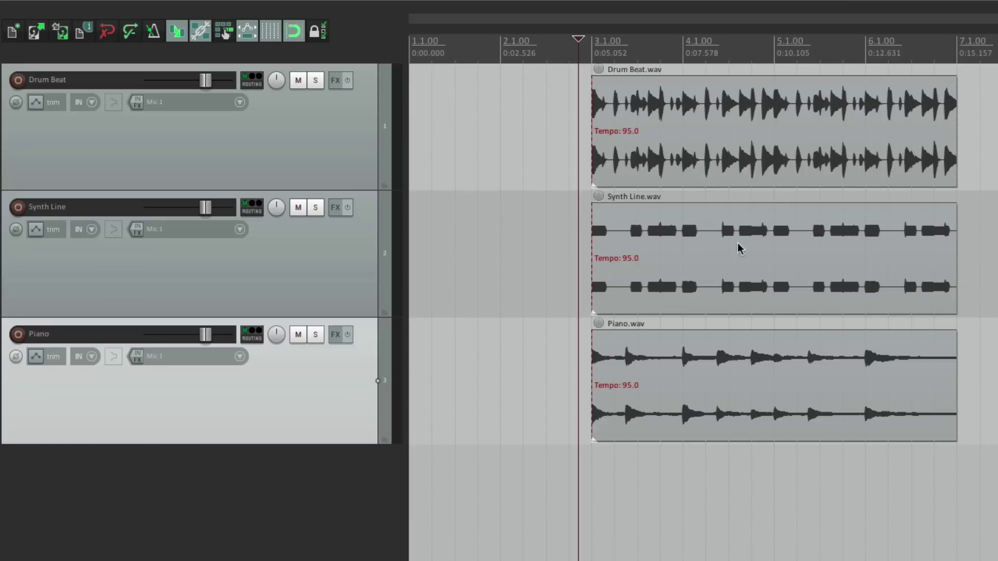
left_click_drag(702, 114, 610, 117)
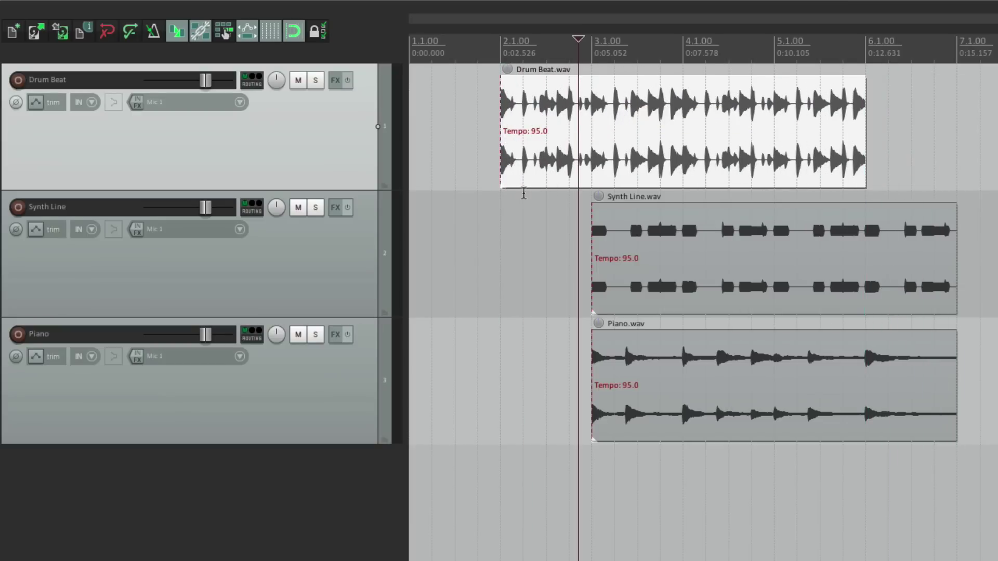
left_click(499, 222)
key("space")
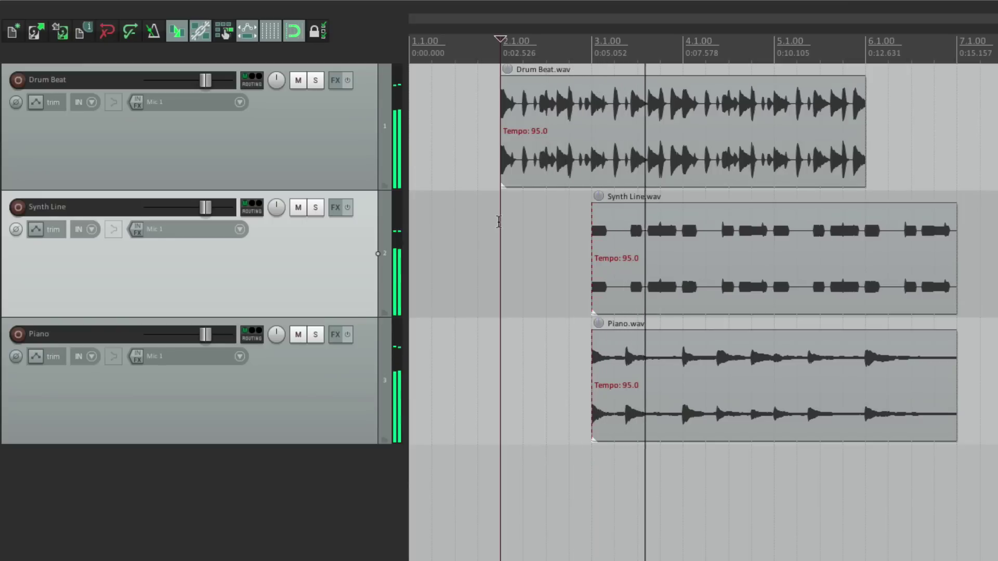
key("space")
left_click_drag(676, 374, 768, 373)
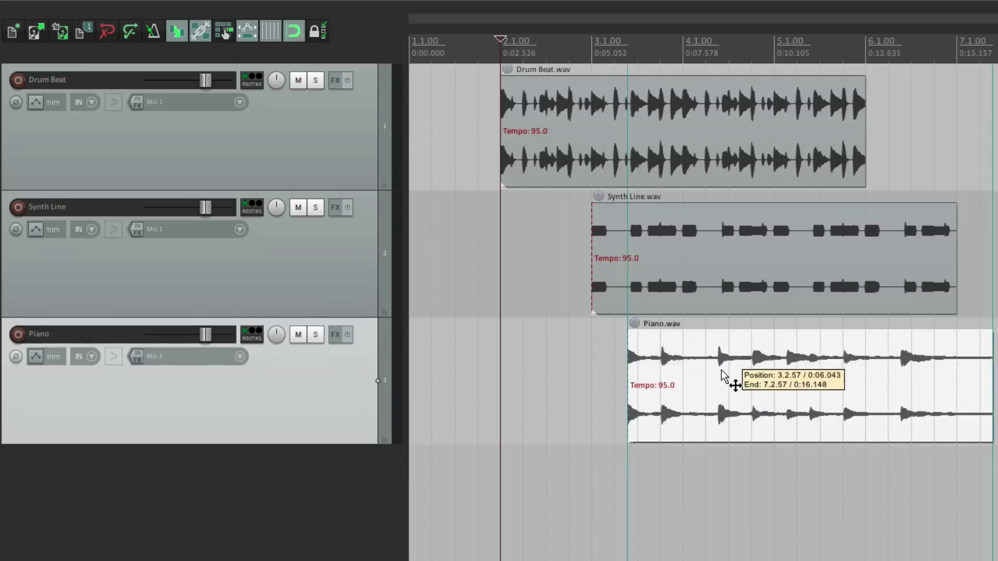
key("space")
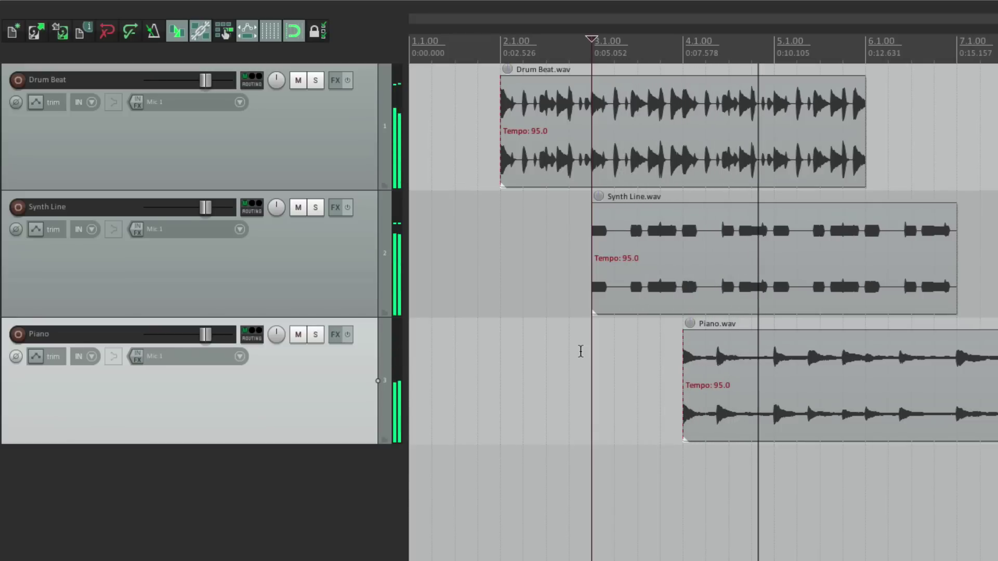
key("space")
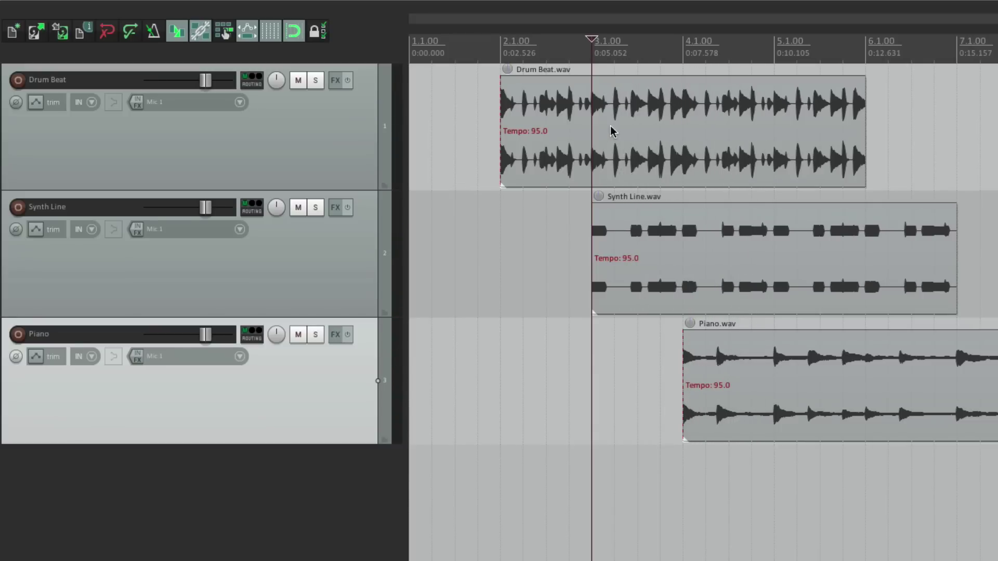
Delete the Drum Beat item, then undo back to the original bar 3 layout
left_click(620, 115)
key("Delete")
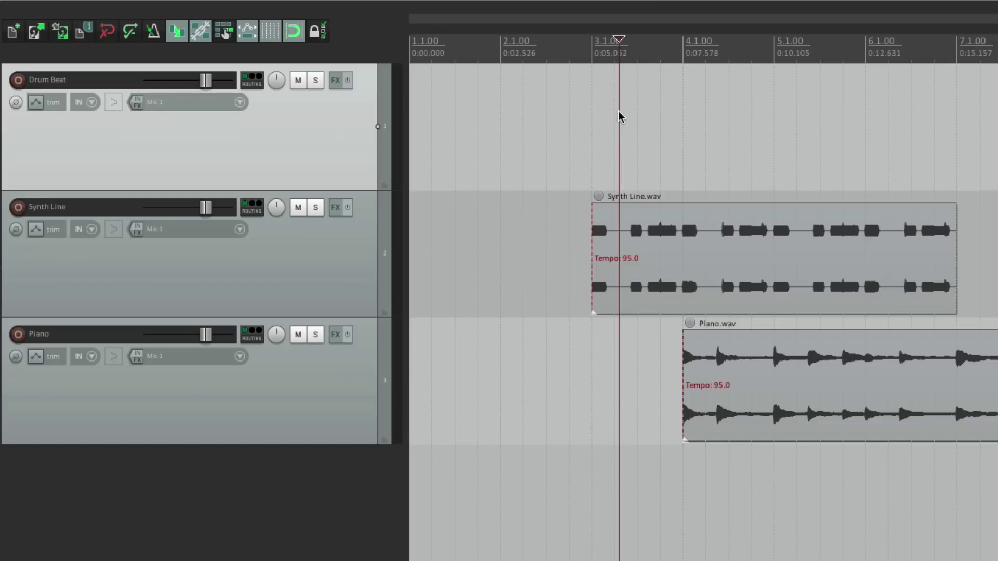
key("ctrl+z")
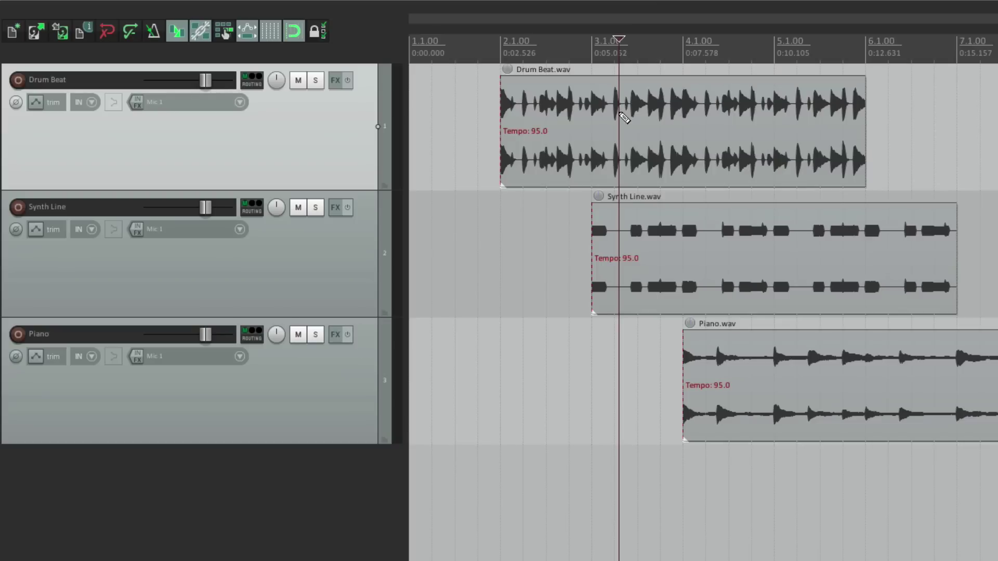
key("ctrl+z")
key("ctrl+z")
key("ctrl+z")
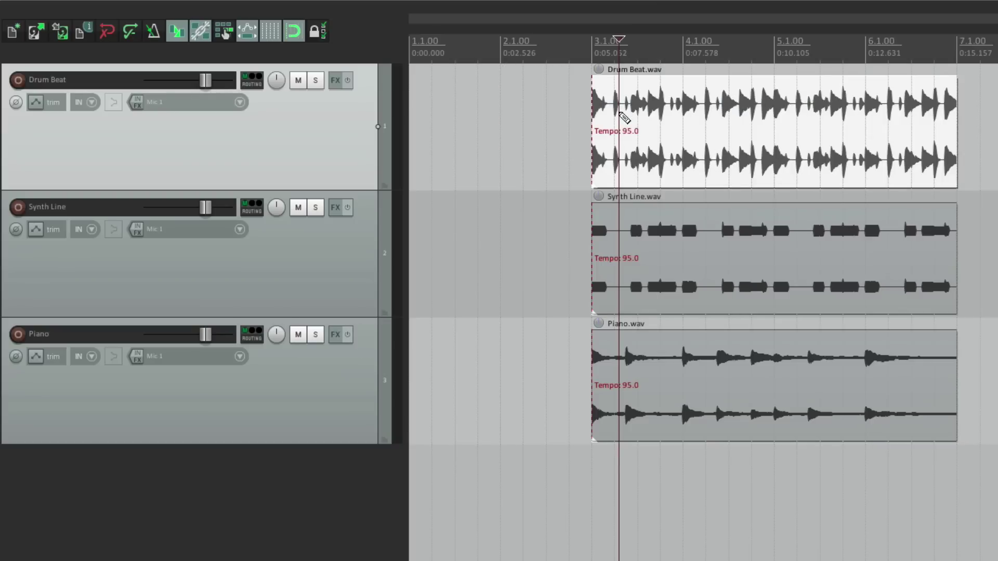
key("ctrl+z")
Paste a Drum Beat copy and undo it, then loop Drum Beat out to bar 11
left_click(649, 113)
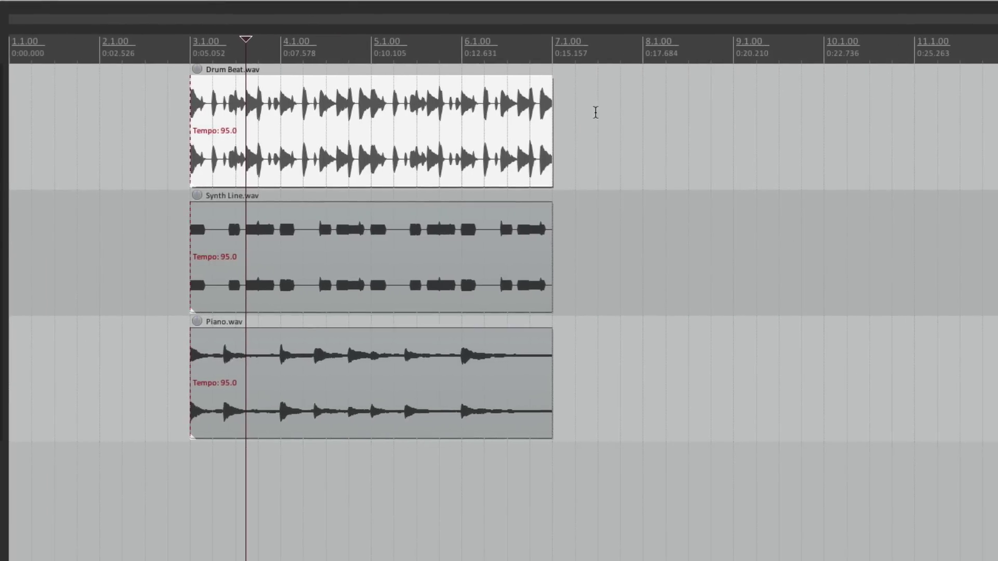
left_click(560, 122)
key("ctrl+v")
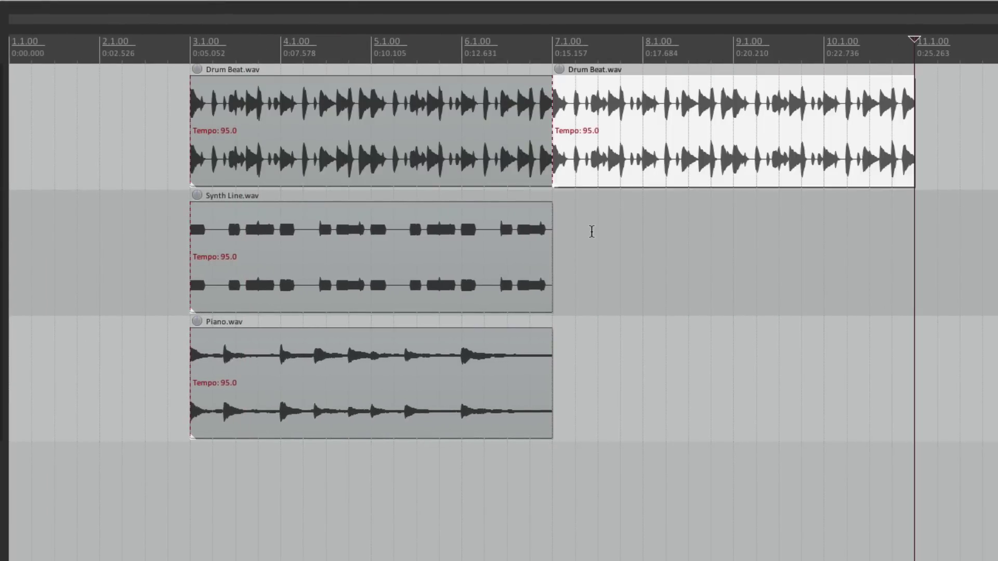
key("ctrl+z")
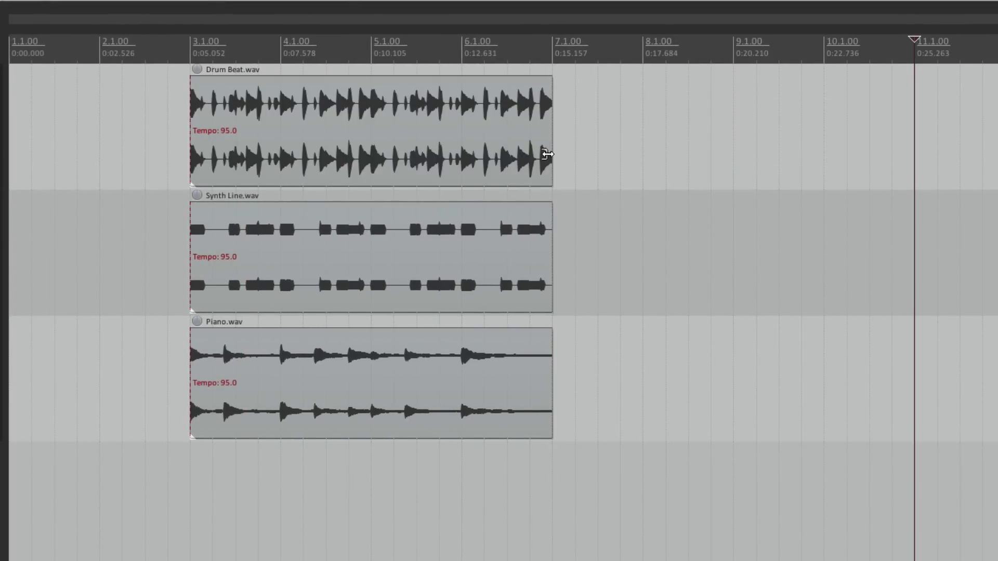
left_click_drag(548, 153, 809, 154)
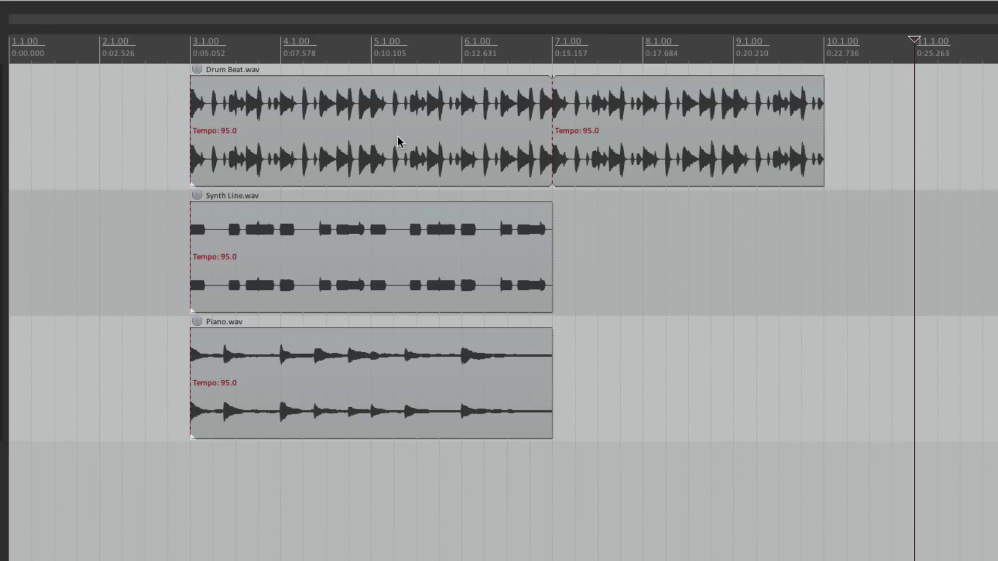
left_click_drag(822, 126, 912, 125)
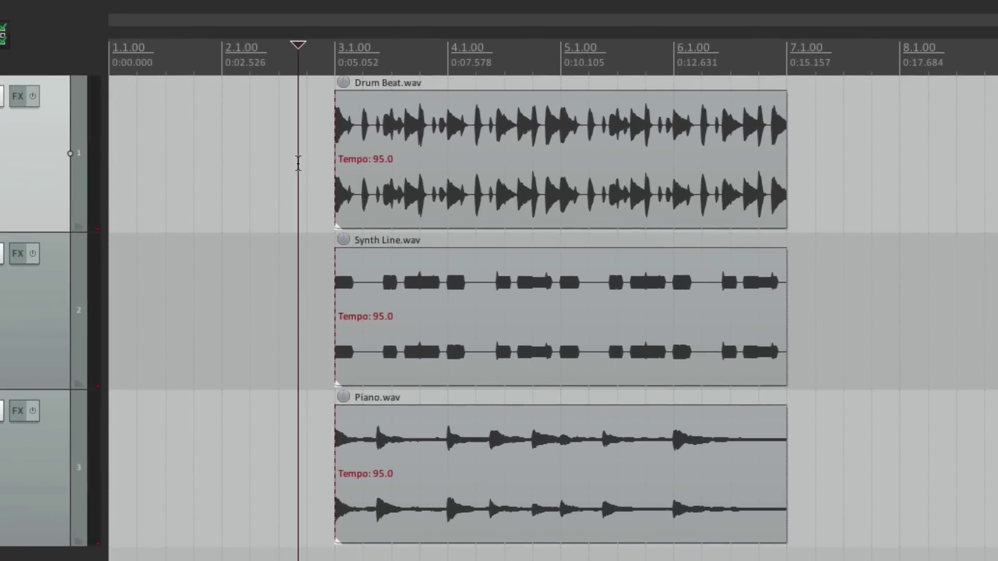
Give all three clips concave fade-ins and play the song to hear them
left_click(450, 134)
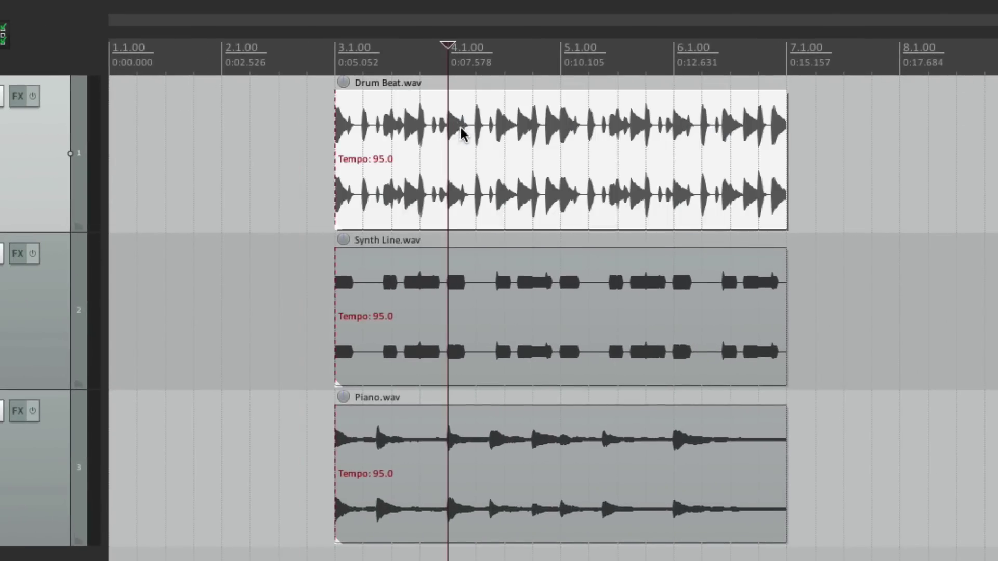
left_click(478, 290, "ctrl")
left_click(498, 431, "ctrl")
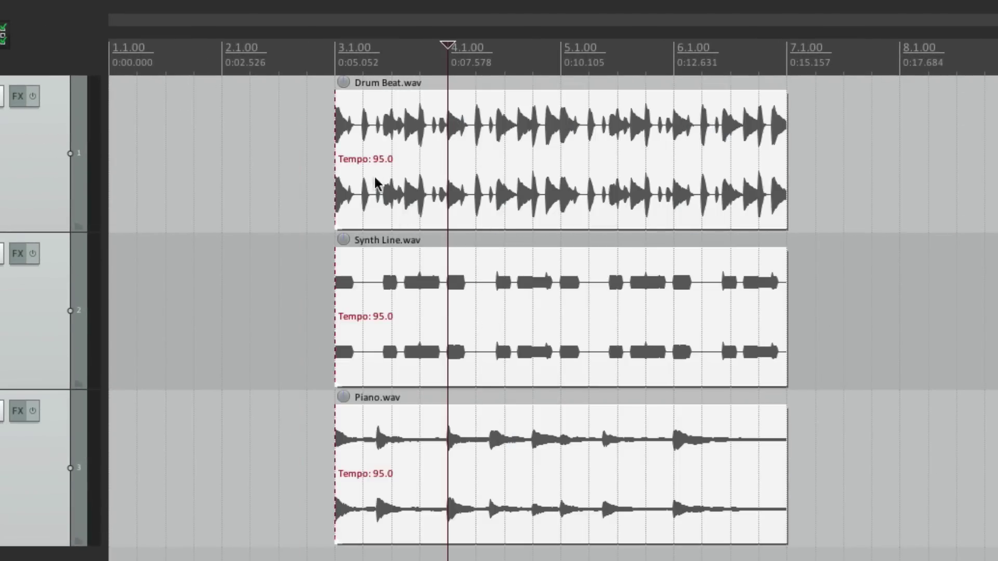
mouse_move(337, 95)
left_mouse_down()
mouse_move(416, 111)
mouse_move(566, 120)
left_mouse_up()
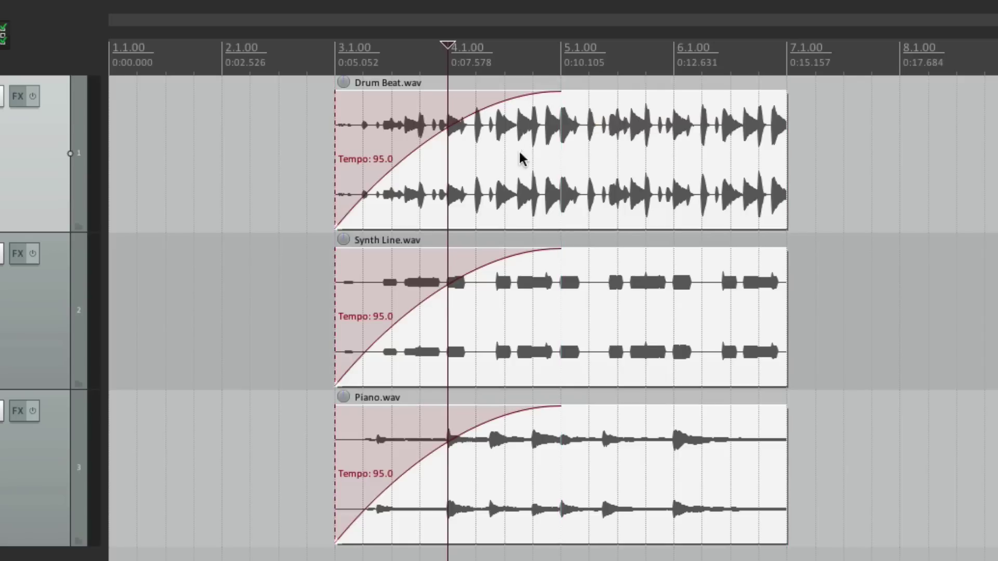
right_click(498, 103)
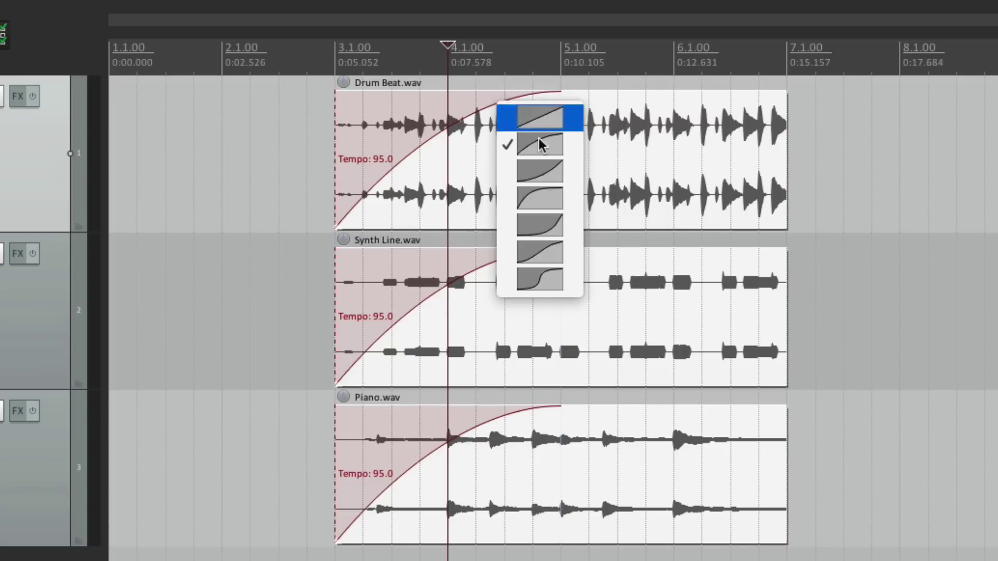
left_click(552, 169)
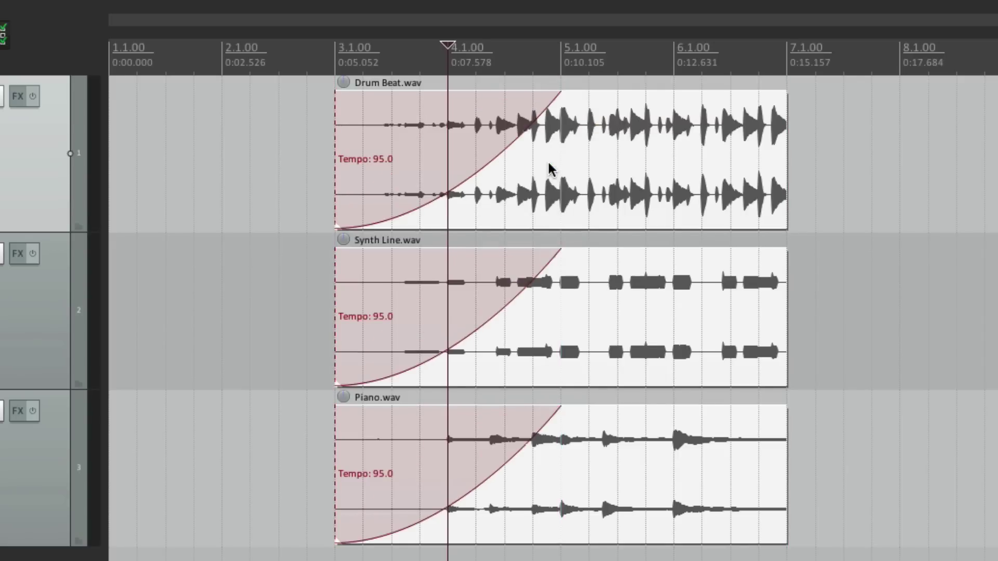
left_click(317, 153)
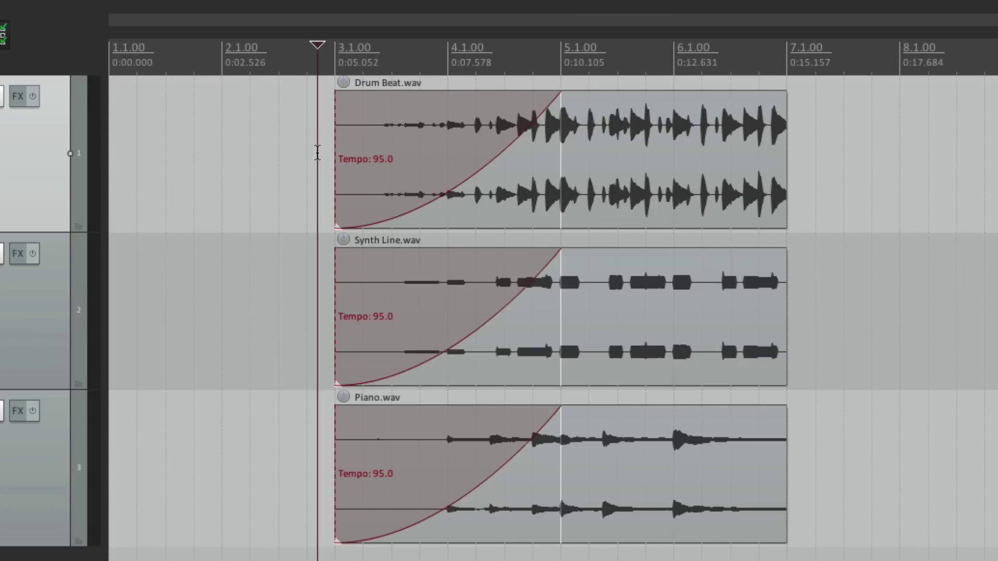
key("space")
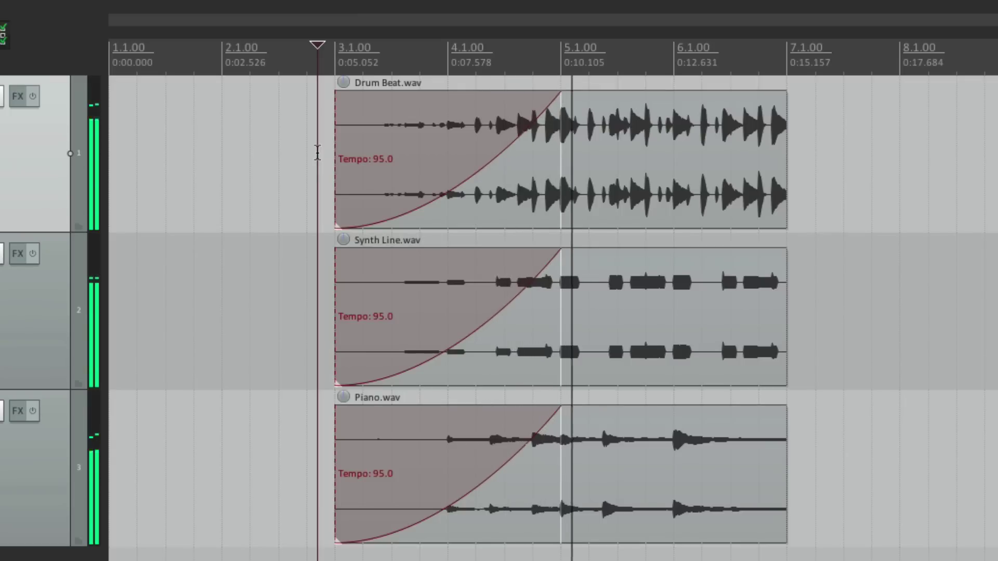
key("space")
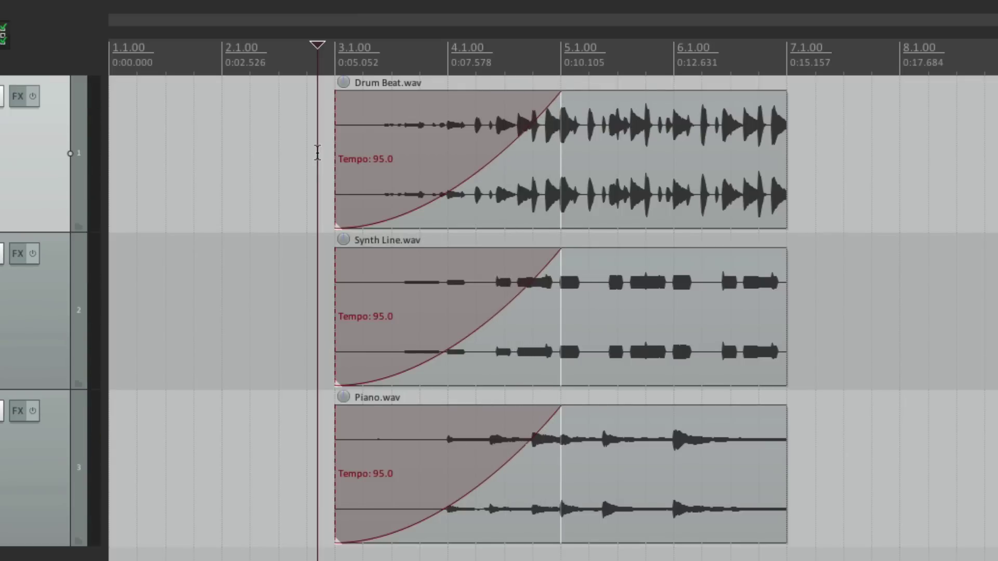
Add steeper fade-outs from bar 5 to all three clips, audition, and add a fourth track
left_click(709, 145)
left_click(750, 337, "ctrl")
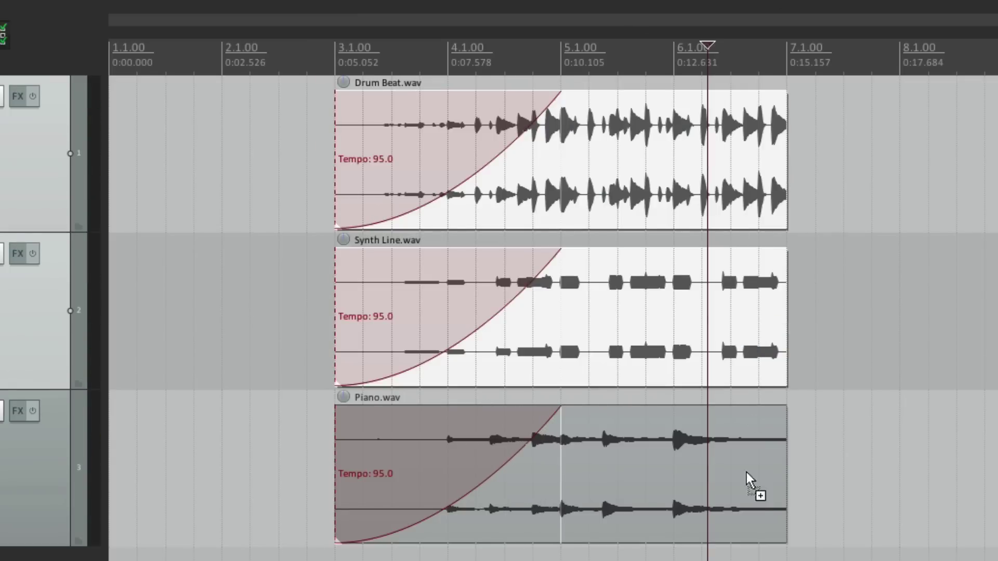
left_click(756, 488, "ctrl")
left_click_drag(784, 95, 563, 160)
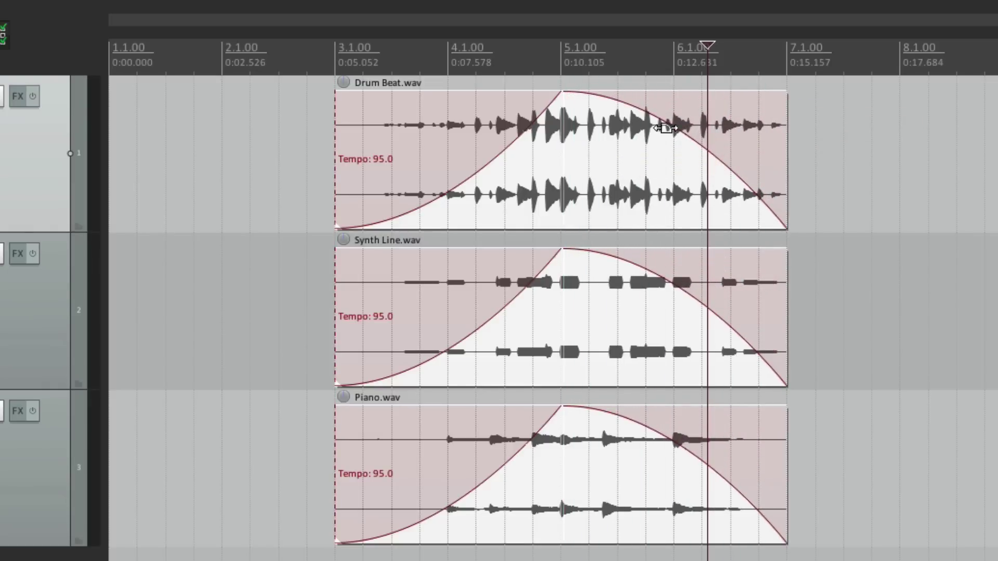
right_click(669, 125)
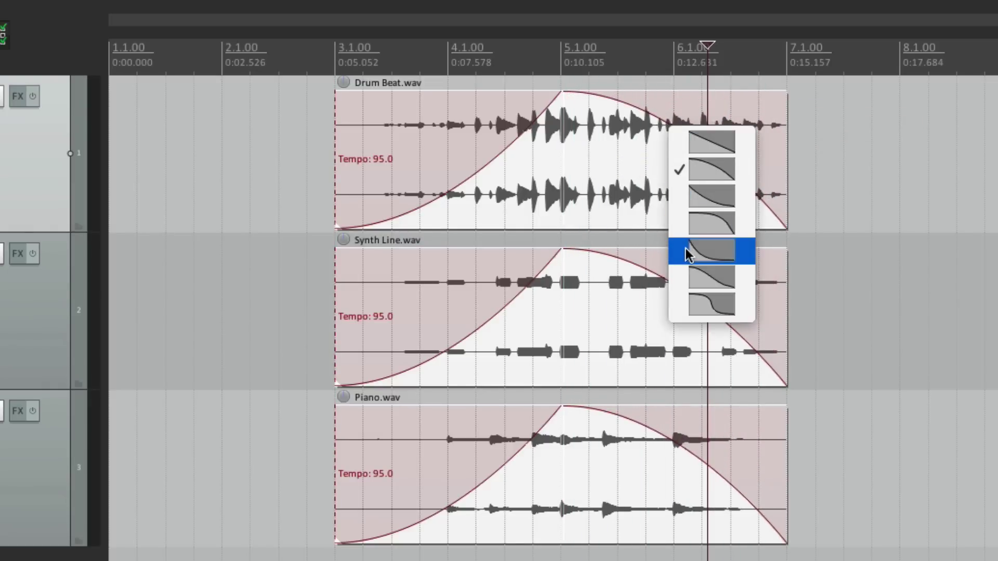
left_click(712, 248)
left_click(548, 101)
key("space")
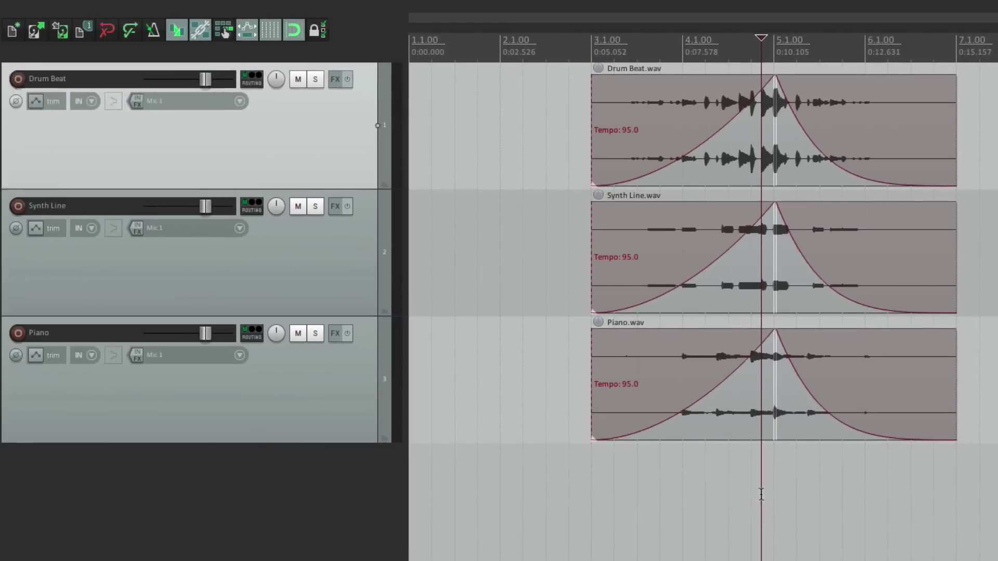
key("ctrl+t")
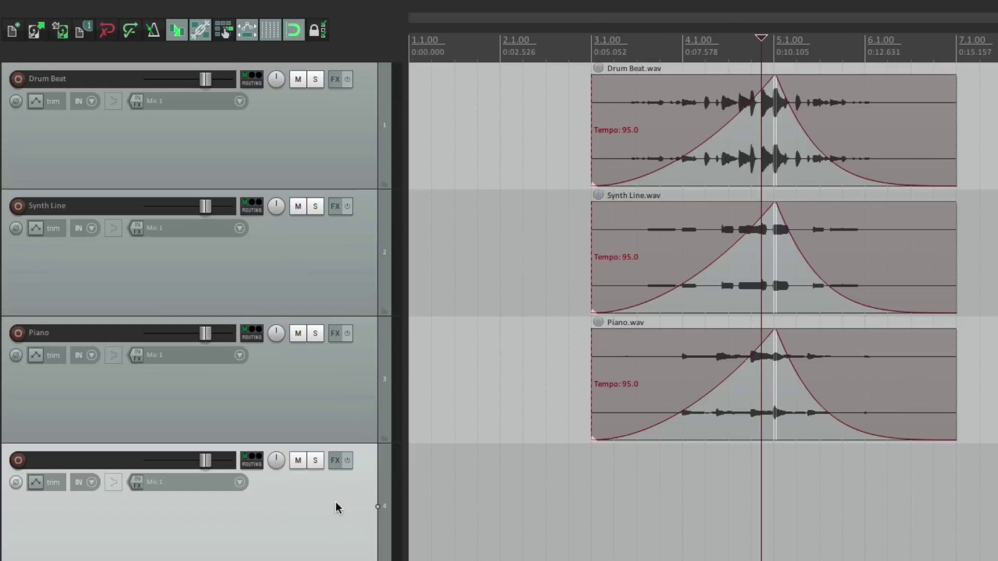
Remove the fourth track, silence Synth Line and Piano, and play with only drums
key("ctrl+z")
left_click(651, 94)
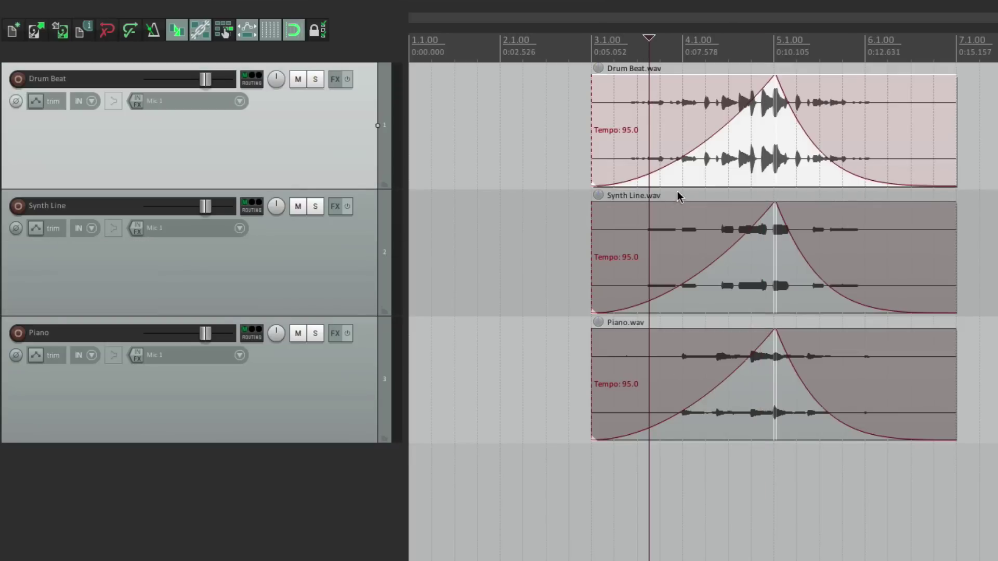
left_click_drag(650, 234, 691, 247)
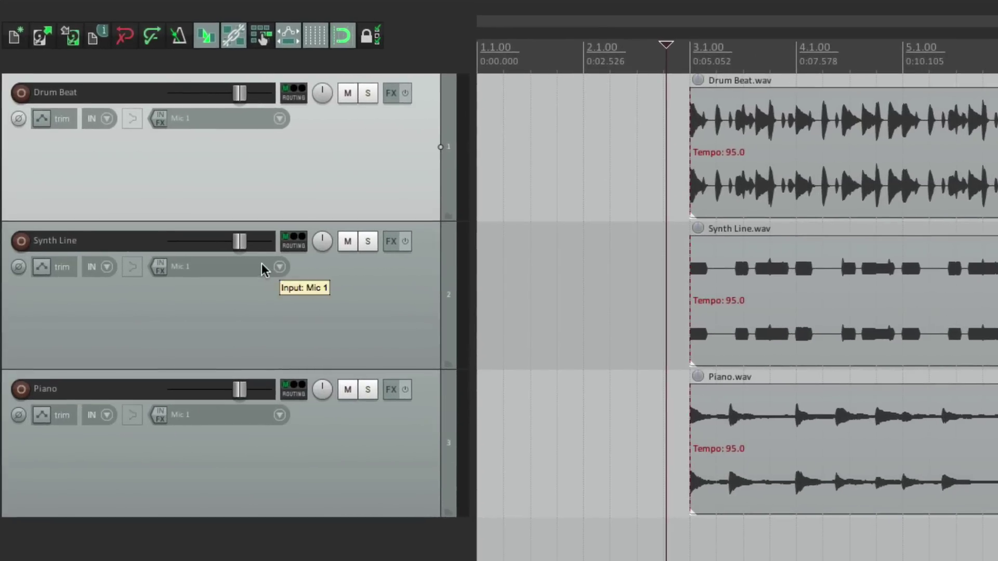
left_click_drag(240, 241, 129, 269)
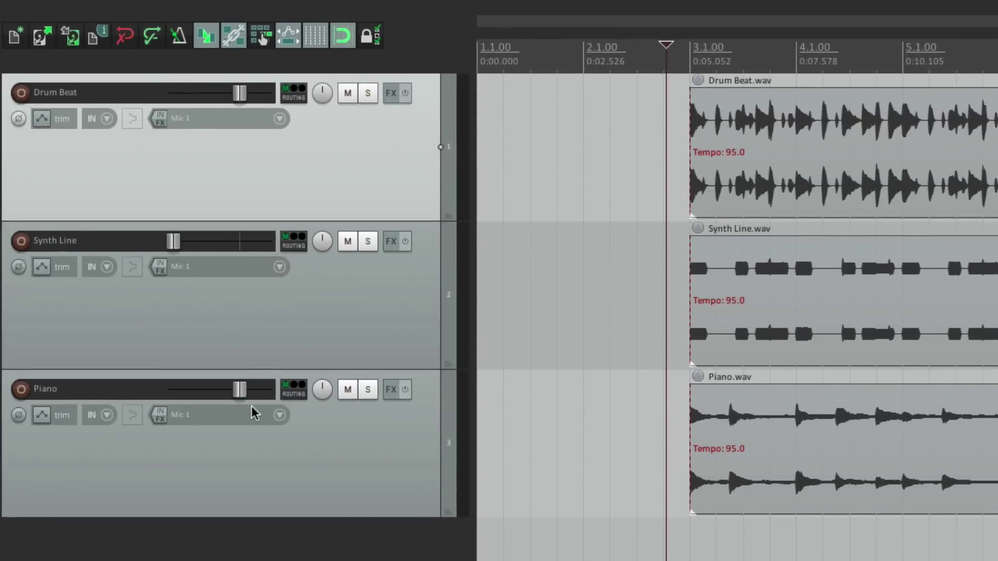
left_click_drag(240, 388, 124, 401)
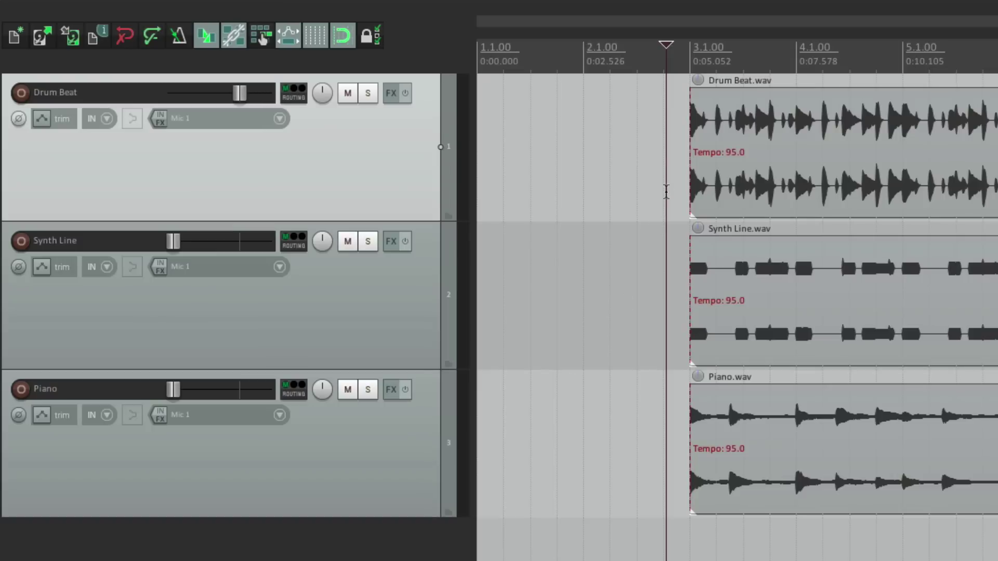
left_click(674, 171)
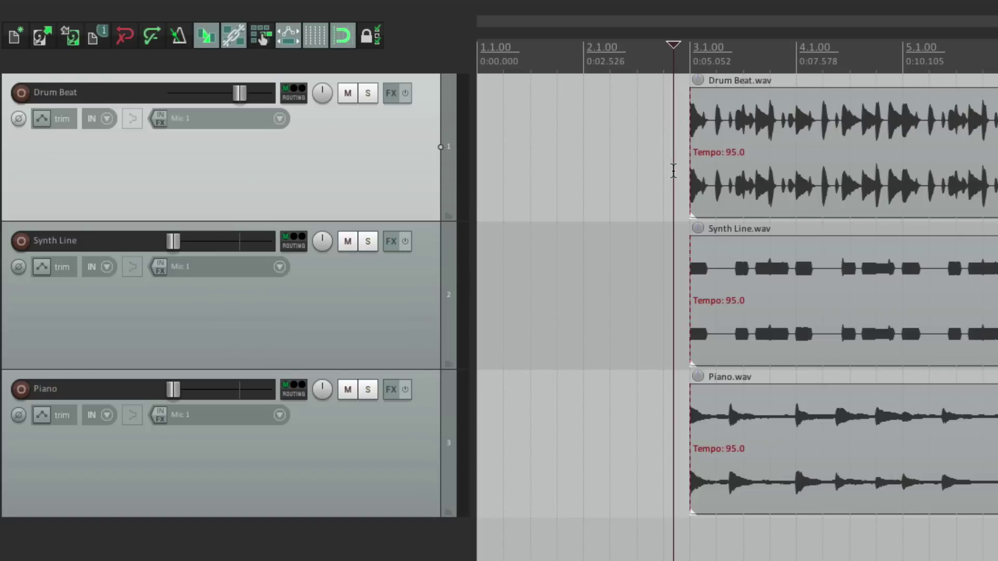
key("space")
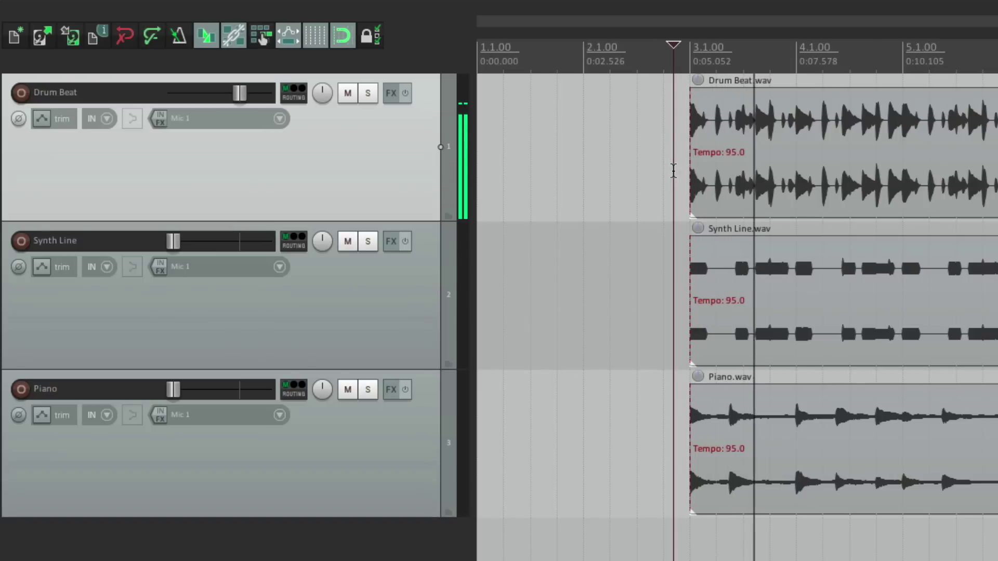
key("space")
mouse_move(174, 243)
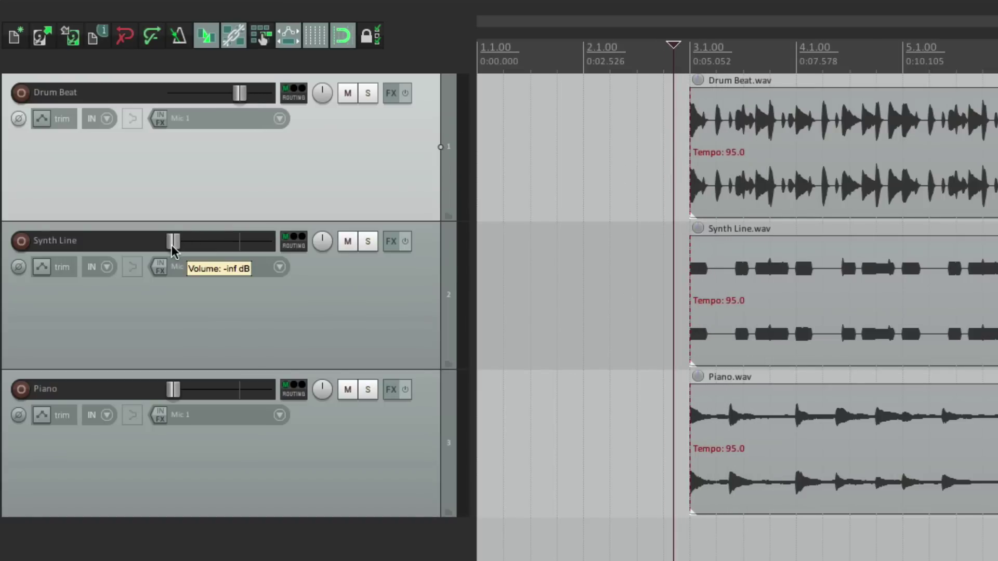
During playback, raise Synth Line to about -4 dB and Piano to about -8 dB
key("space")
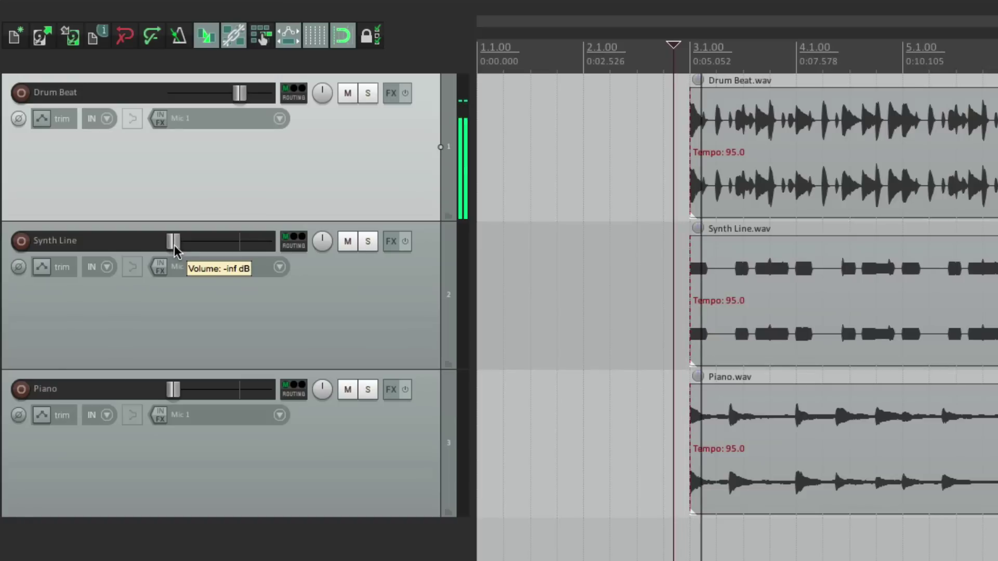
left_click_drag(173, 243, 233, 251)
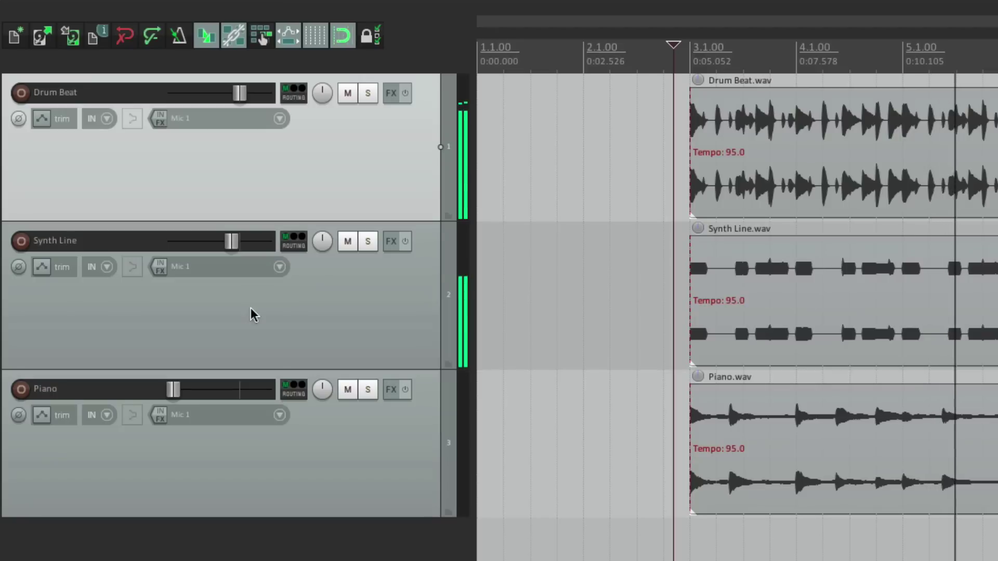
key("space")
key("space")
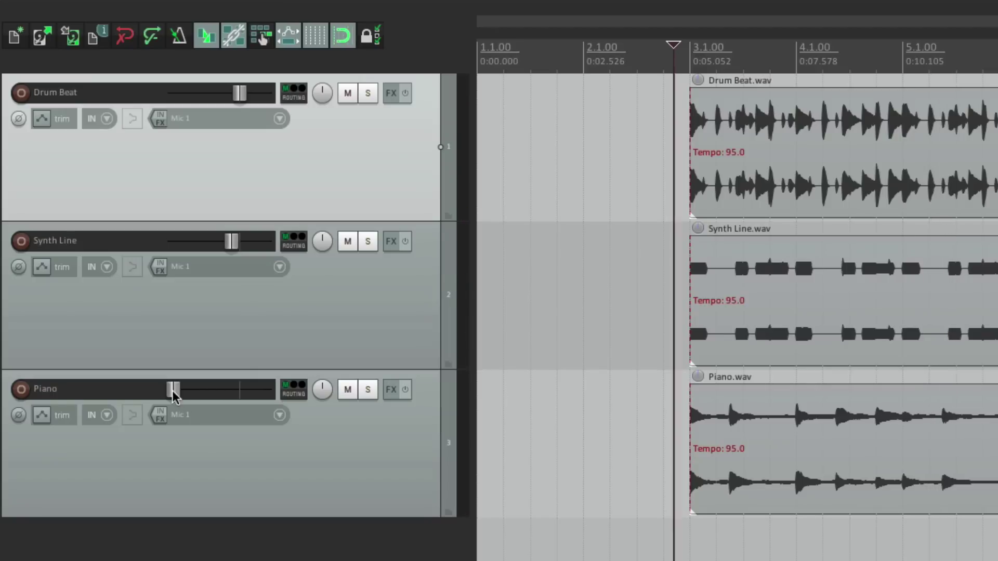
left_click_drag(173, 390, 224, 400)
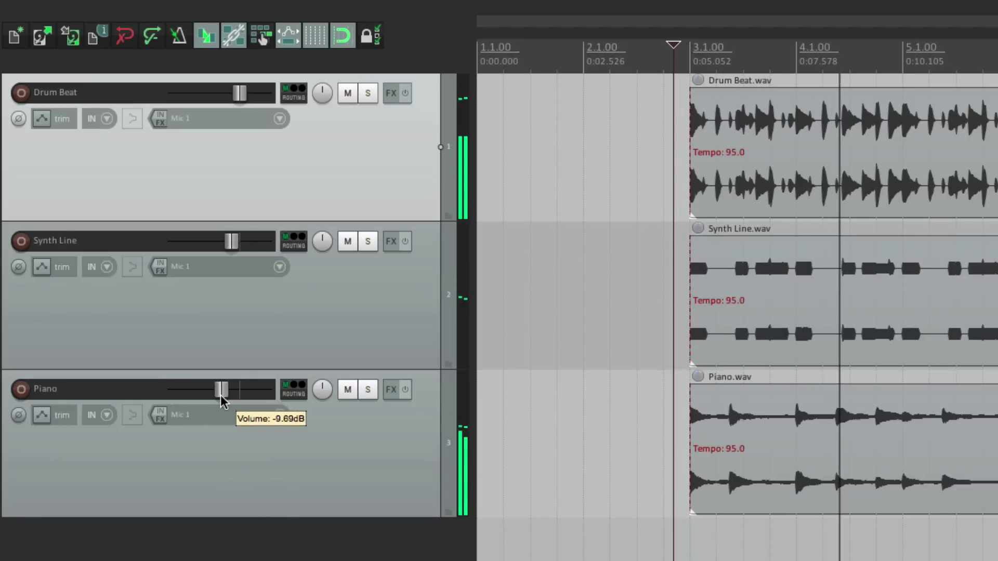
left_click_drag(223, 390, 228, 396)
key("space")
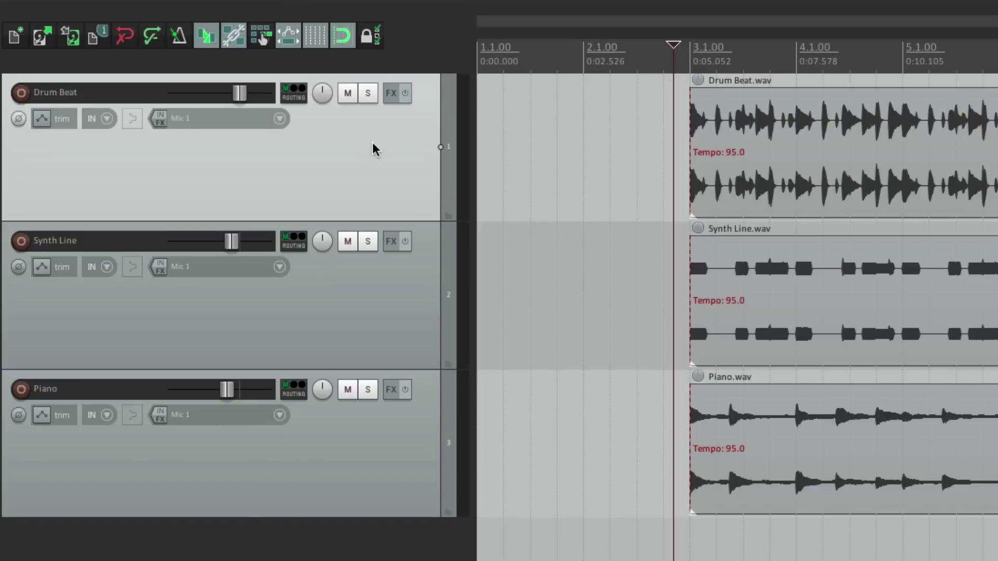
Audition the mix with Drum Beat muted, then Synth Line soloed, and clear both
left_click(346, 95)
key("space")
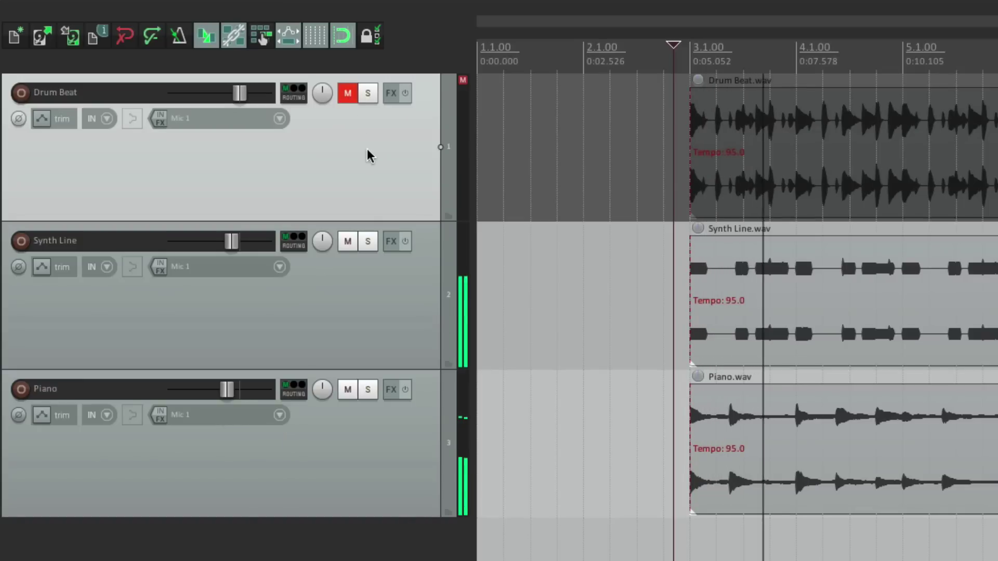
key("space")
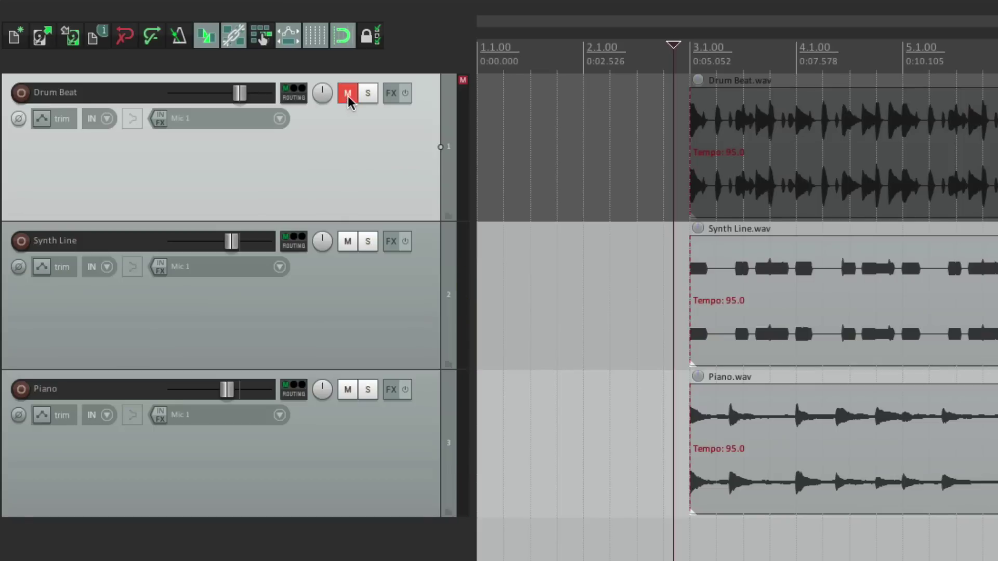
left_click(348, 93)
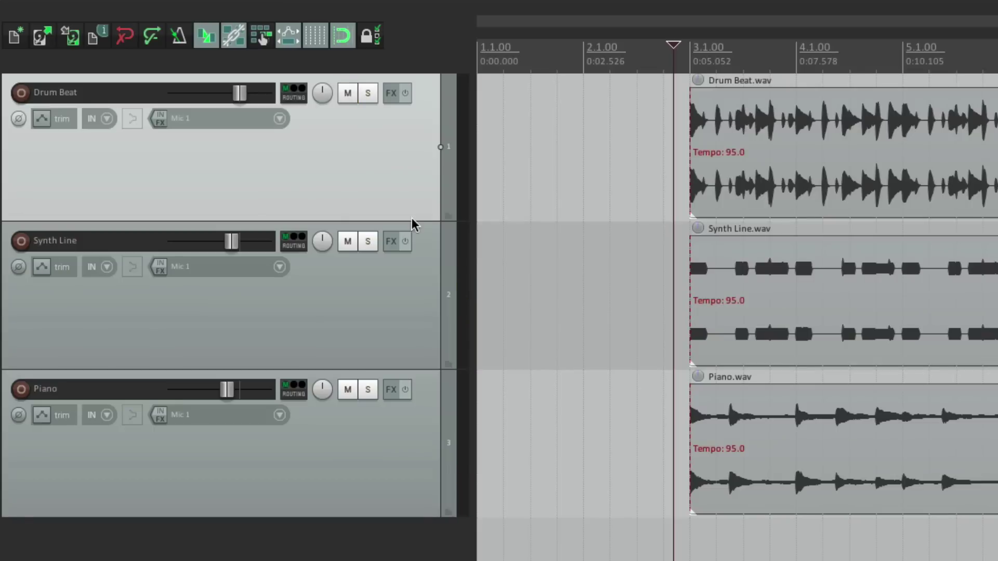
left_click(370, 244)
key("space")
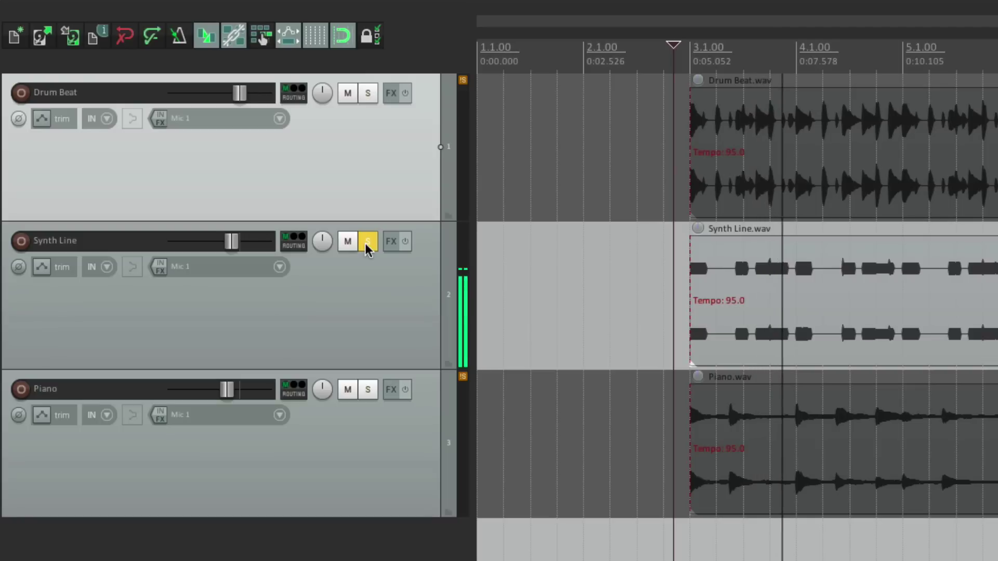
key("space")
left_click(368, 244)
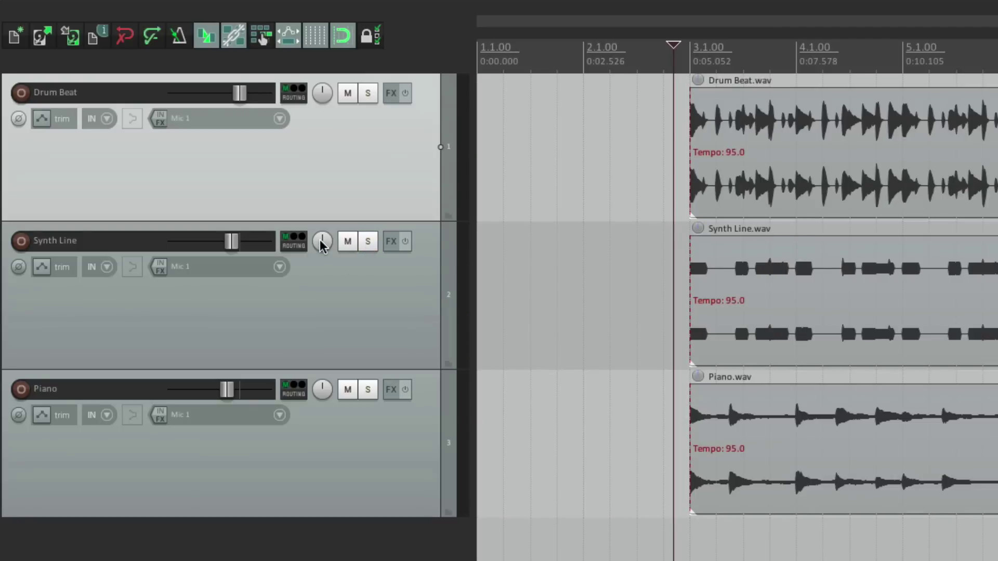
Pan Synth Line fully left and Piano fully right, then play the mix
left_click_drag(321, 242, 322, 269)
left_click_drag(322, 398, 322, 386)
key("space")
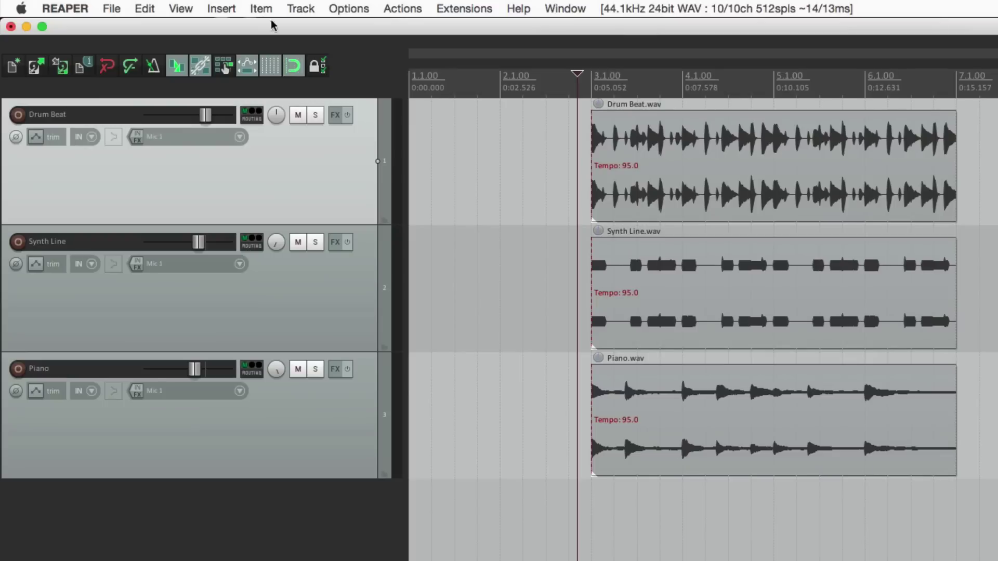
Show the Mixer from the View menu and start playback
left_click(181, 9)
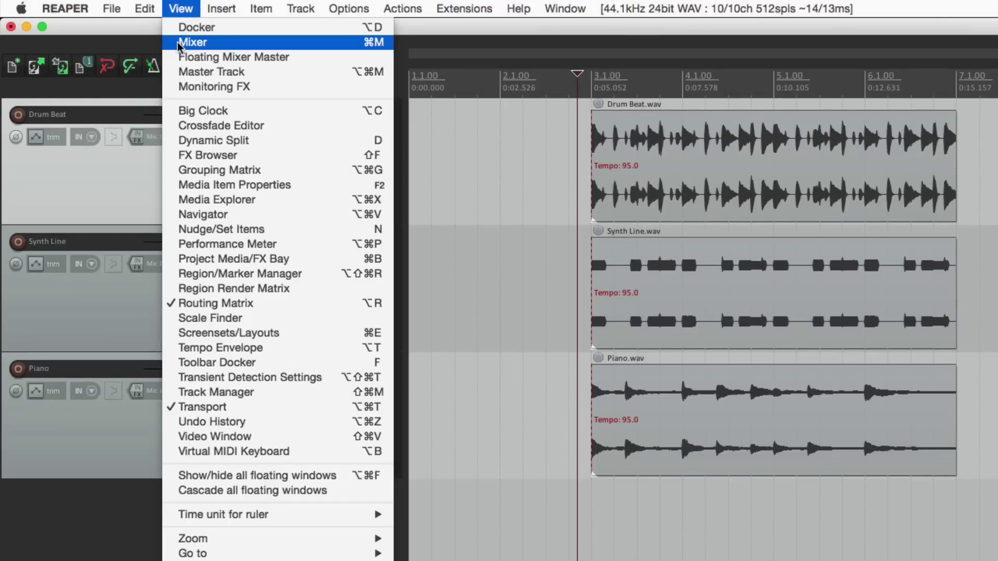
left_click(192, 42)
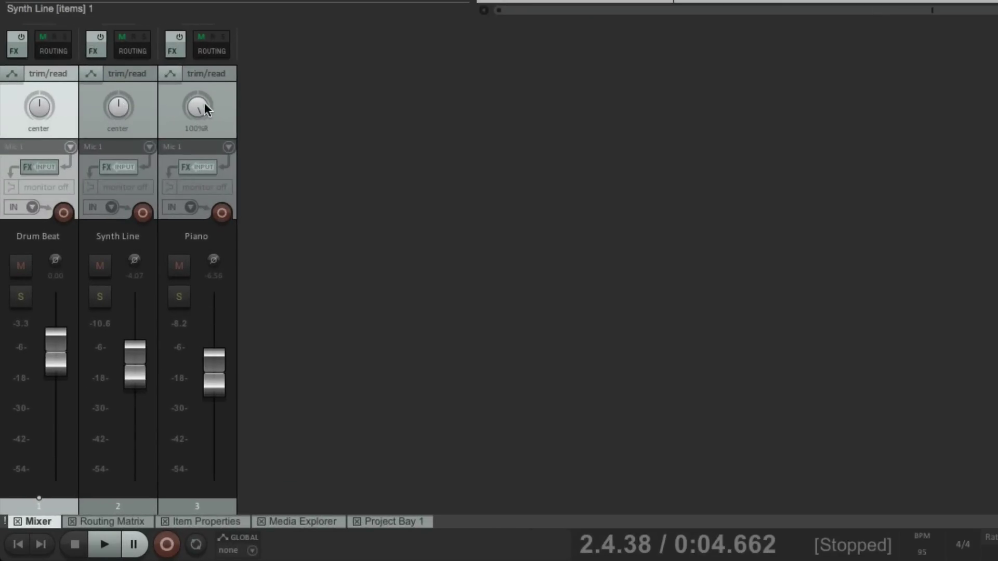
key("space")
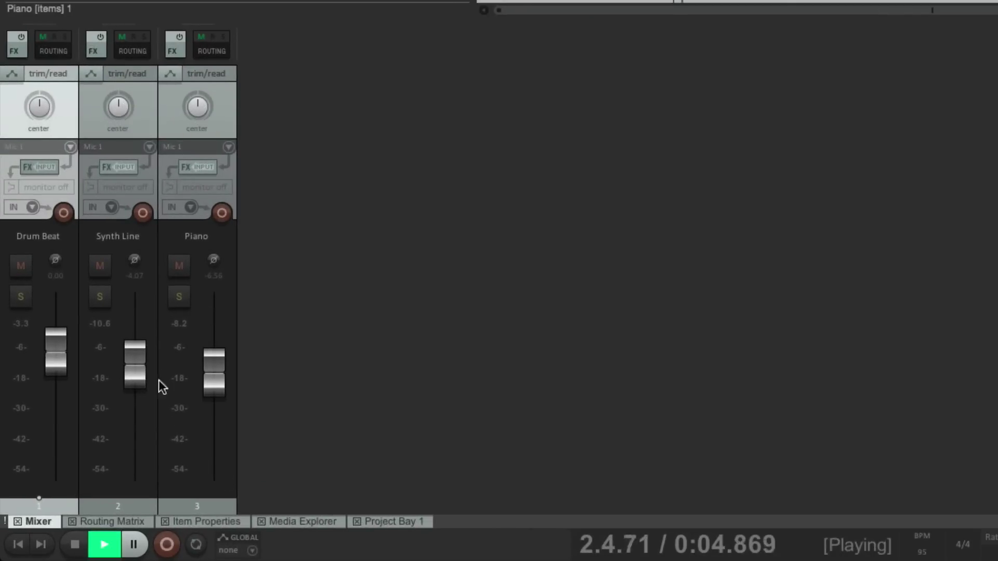
Set Synth Line to about -8 dB, lower Piano, and set Drum Beat to about -1.4 dB
left_click_drag(134, 373, 134, 381)
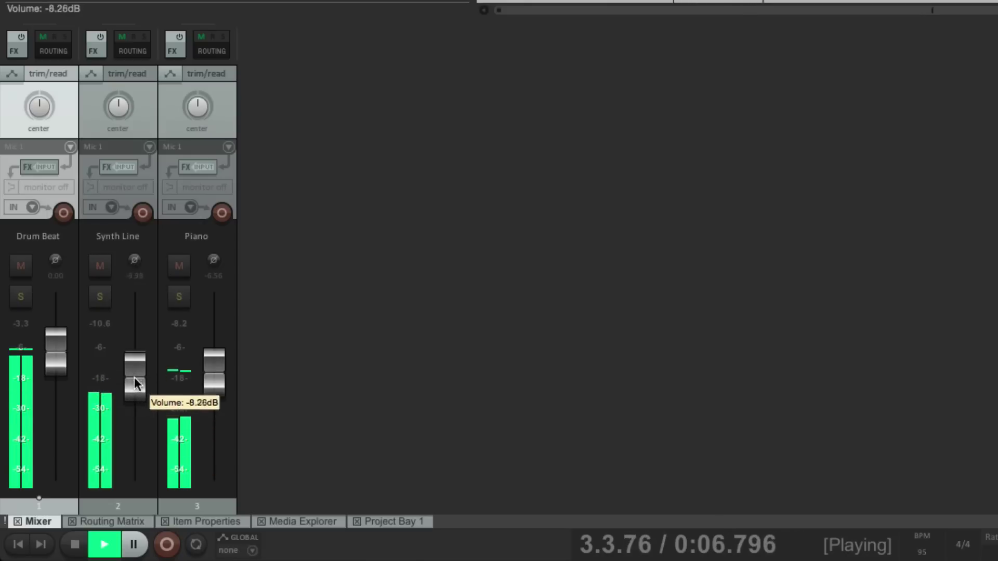
mouse_move(214, 367)
left_mouse_down()
mouse_move(212, 452)
mouse_move(215, 363)
left_mouse_up()
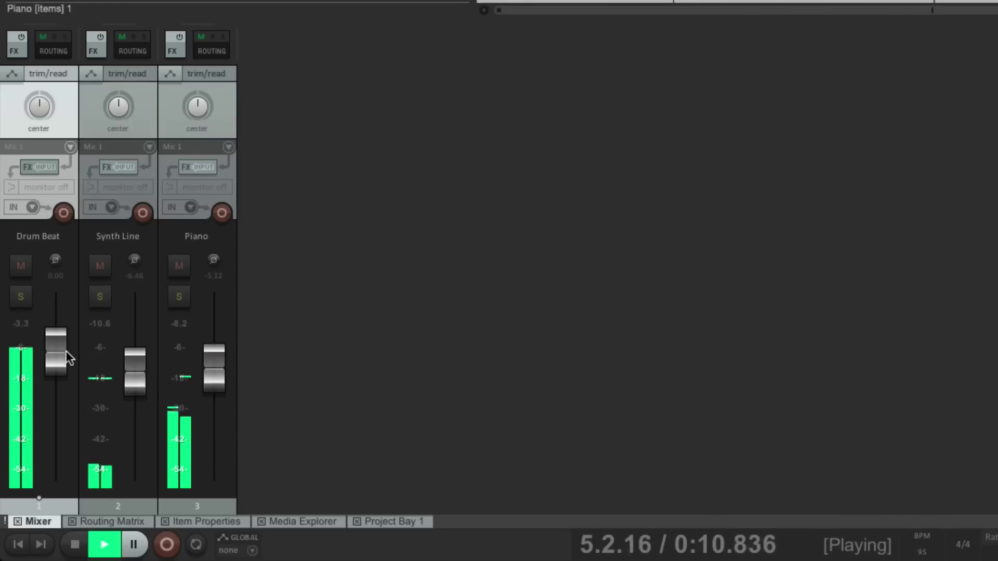
left_click_drag(56, 351, 57, 355)
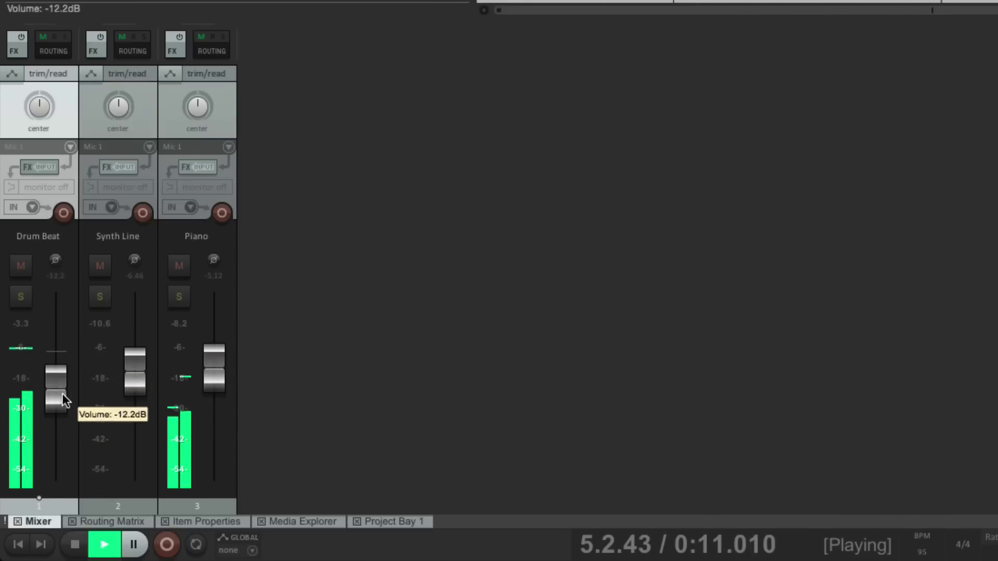
left_click(97, 297)
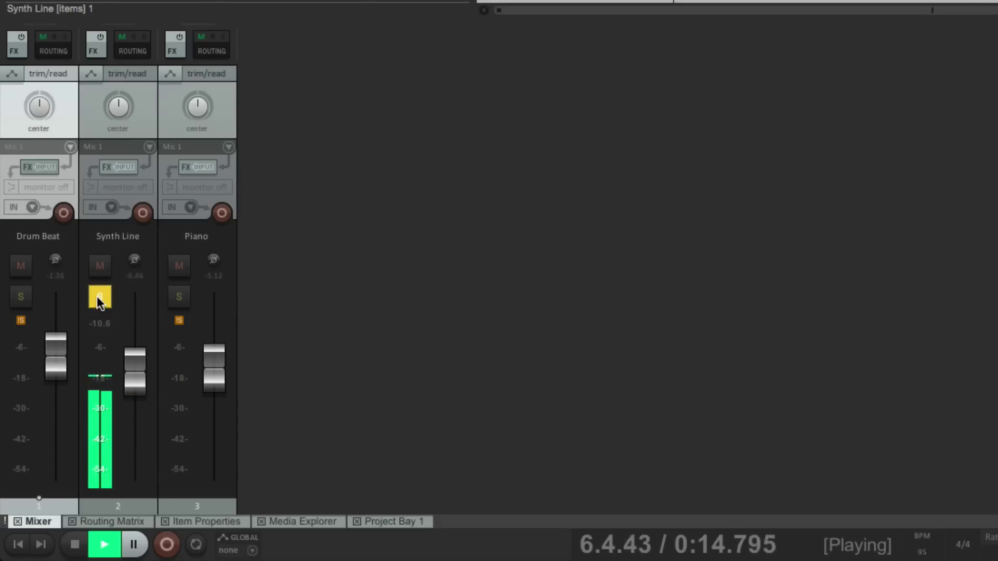
left_click(97, 297)
key("space")
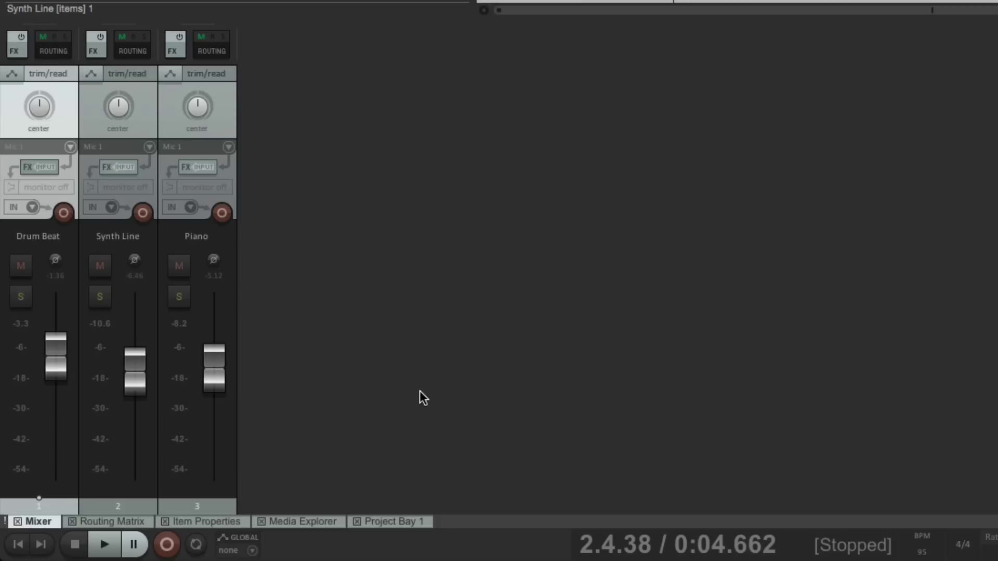
Browse the Routing Matrix, Item Properties, Media Explorer and Project Bay panels, then hide the Docker
left_click(126, 522)
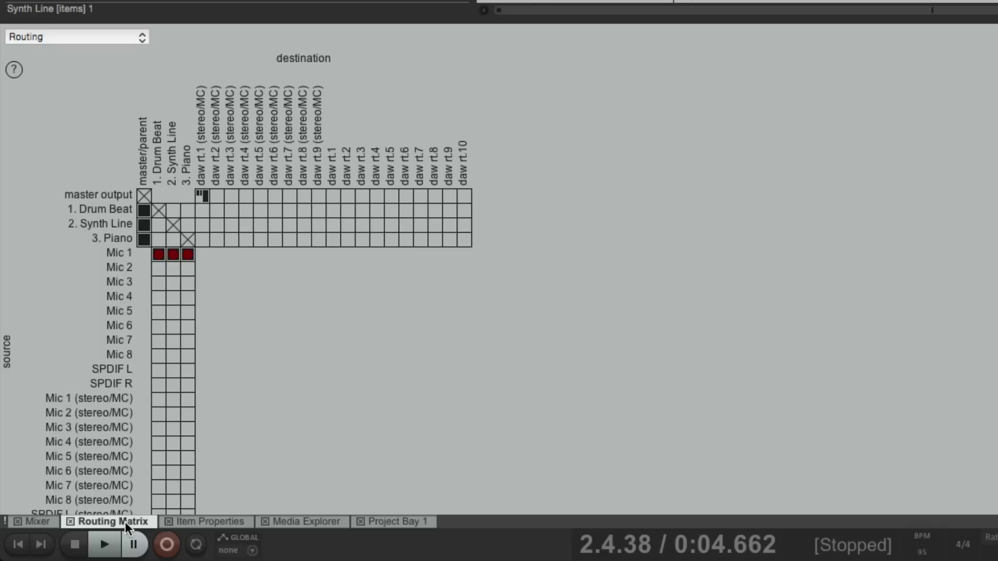
left_click(202, 522)
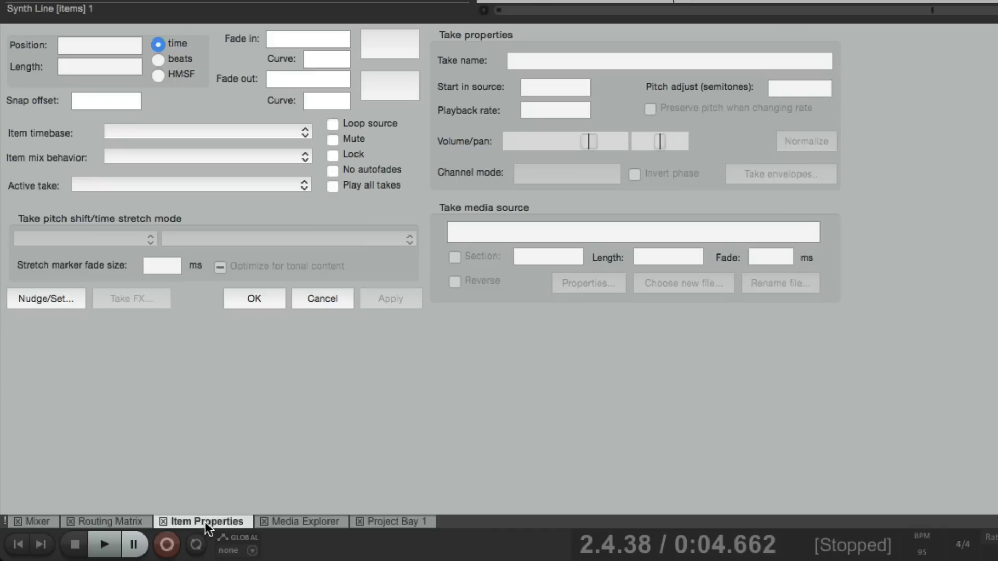
left_click(292, 523)
left_click(389, 523)
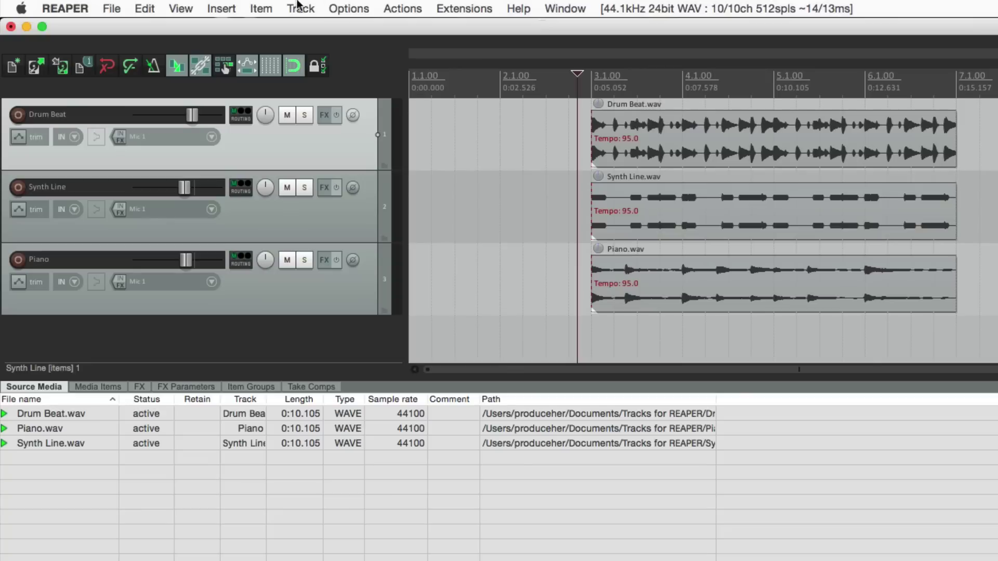
left_click(180, 7)
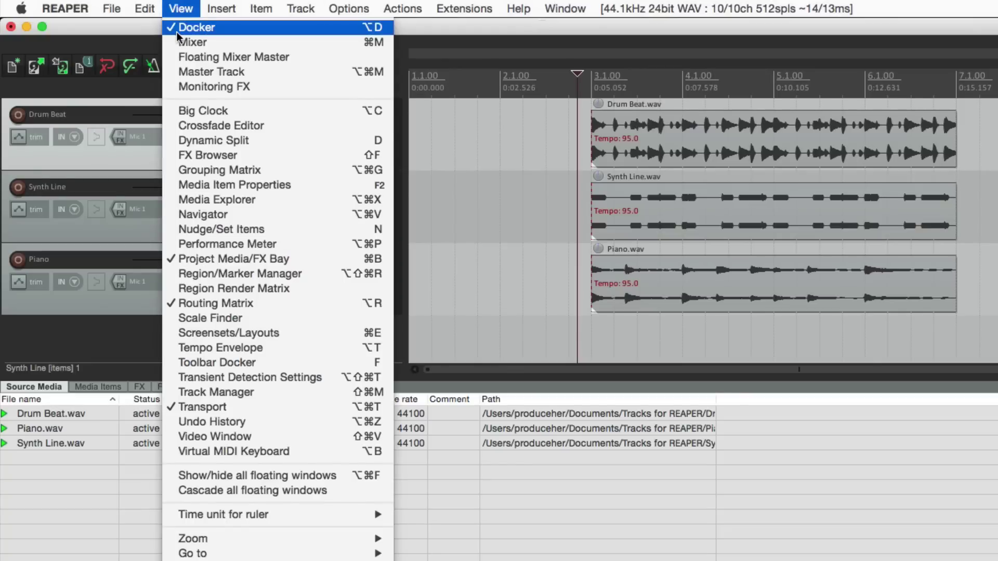
left_click(197, 28)
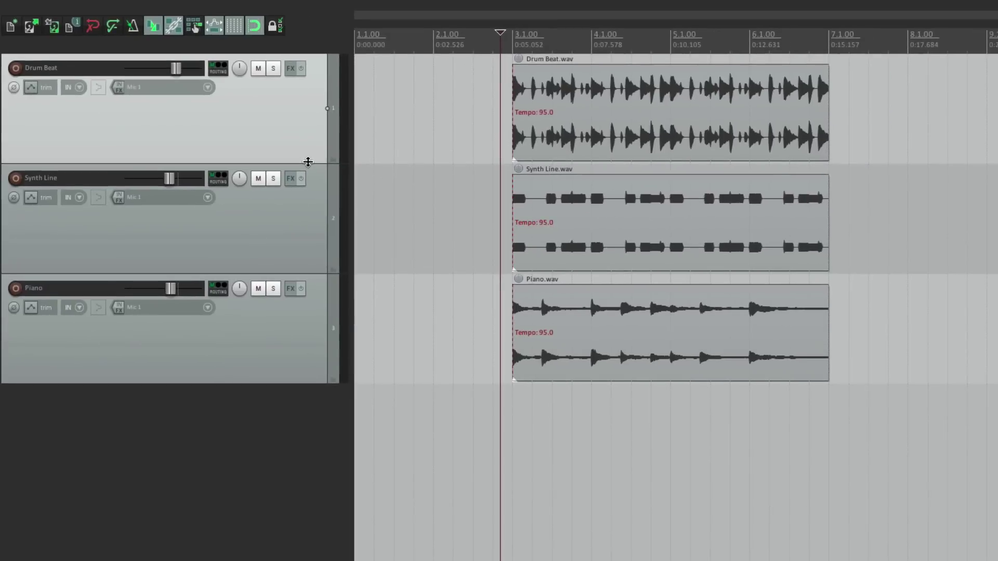
scroll(309, 201, "up", 3)
scroll(305, 235, "down", 4)
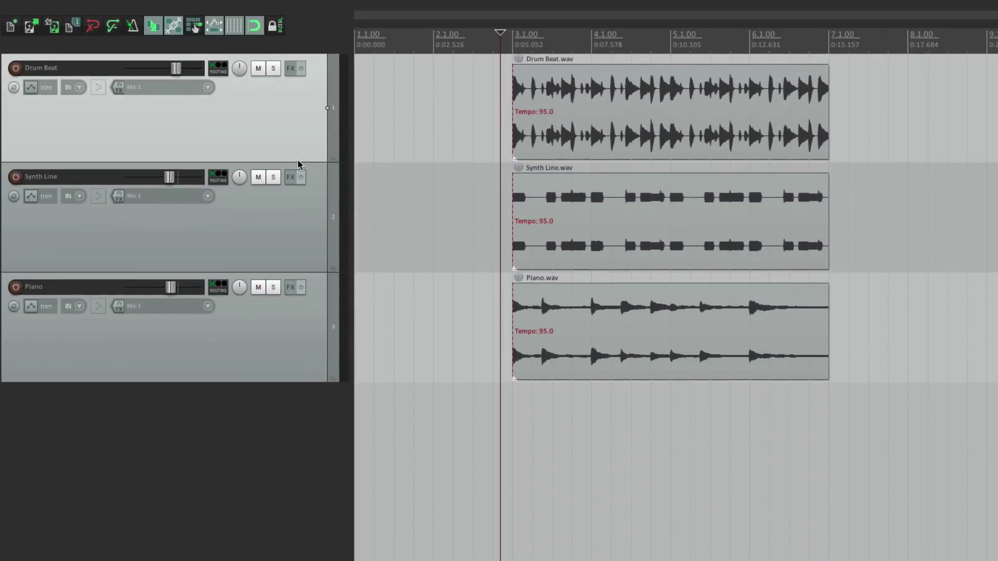
Shorten the Synth Line track, then resize the track control area narrower and wider
left_click_drag(296, 271, 296, 251)
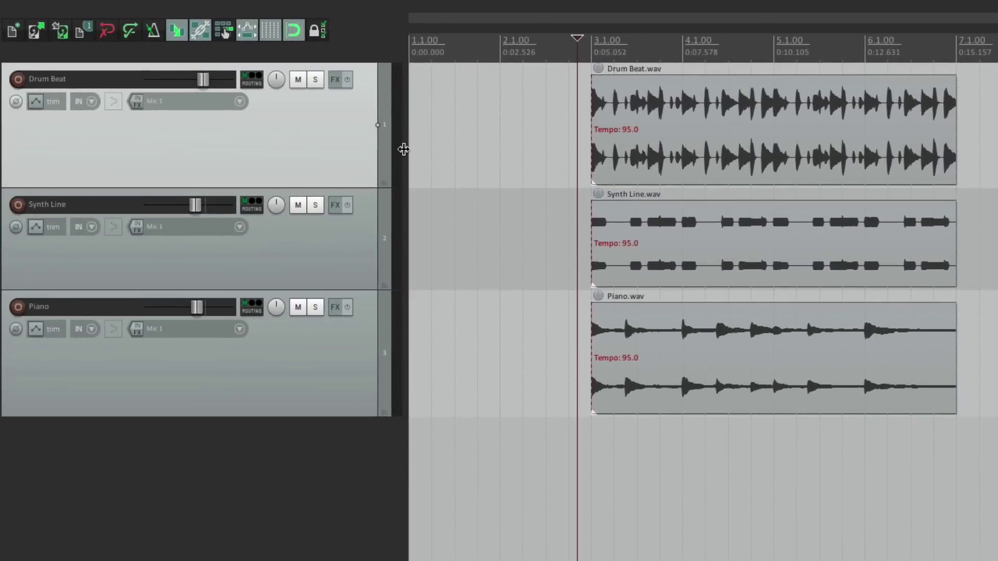
left_click_drag(343, 148, 500, 148)
left_click_drag(570, 149, 2, 161)
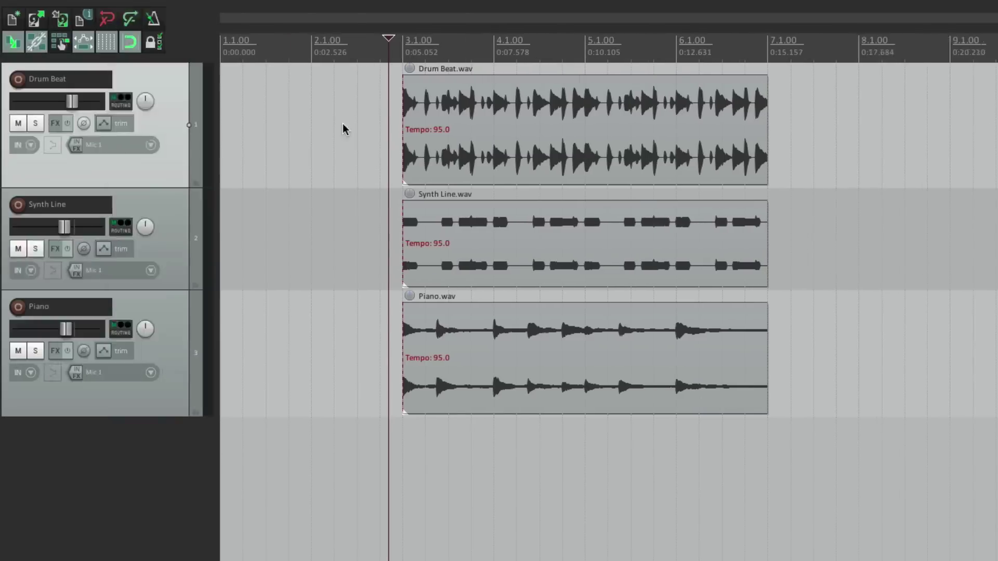
left_click_drag(2, 161, 397, 156)
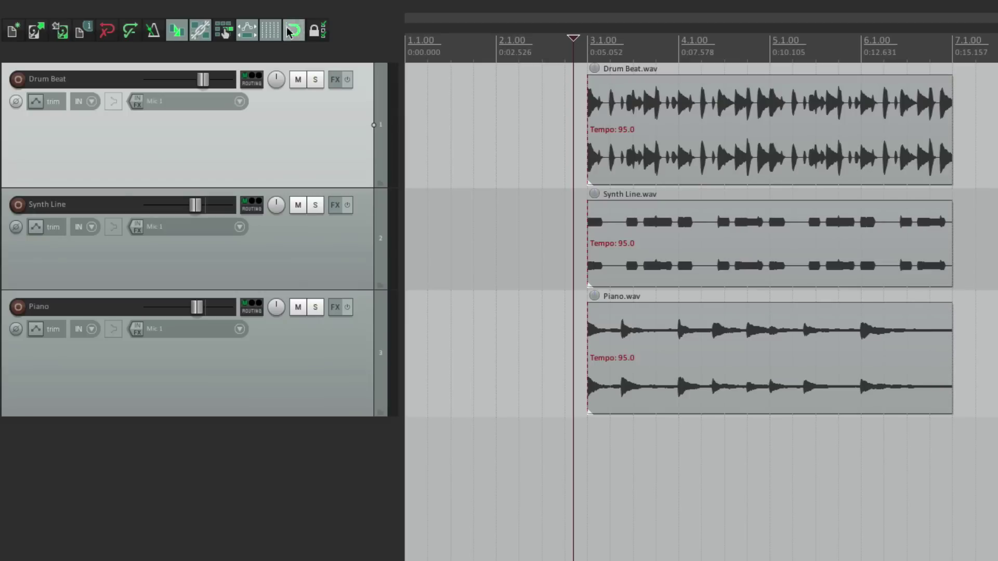
left_click(317, 30)
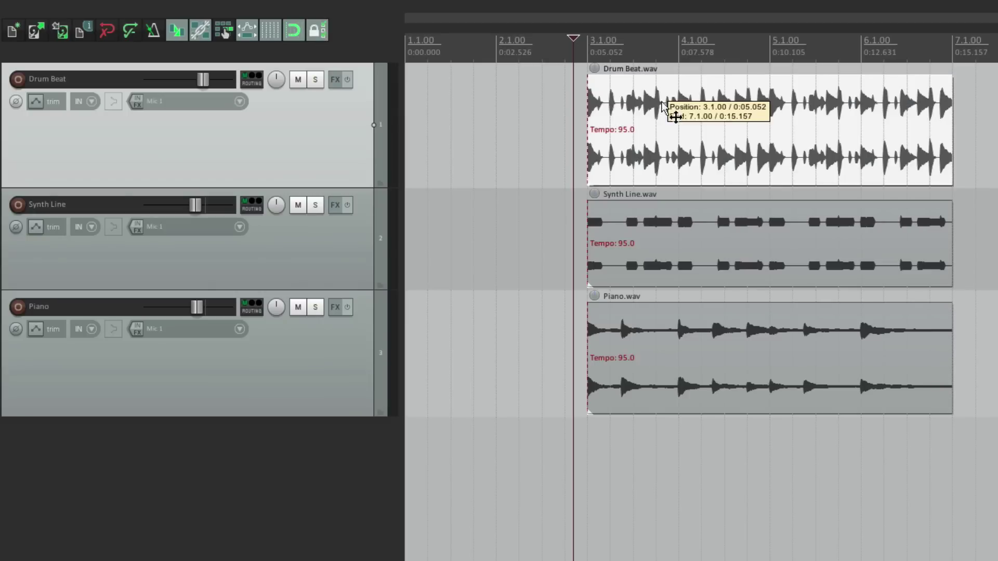
left_click(678, 104)
left_click(654, 234)
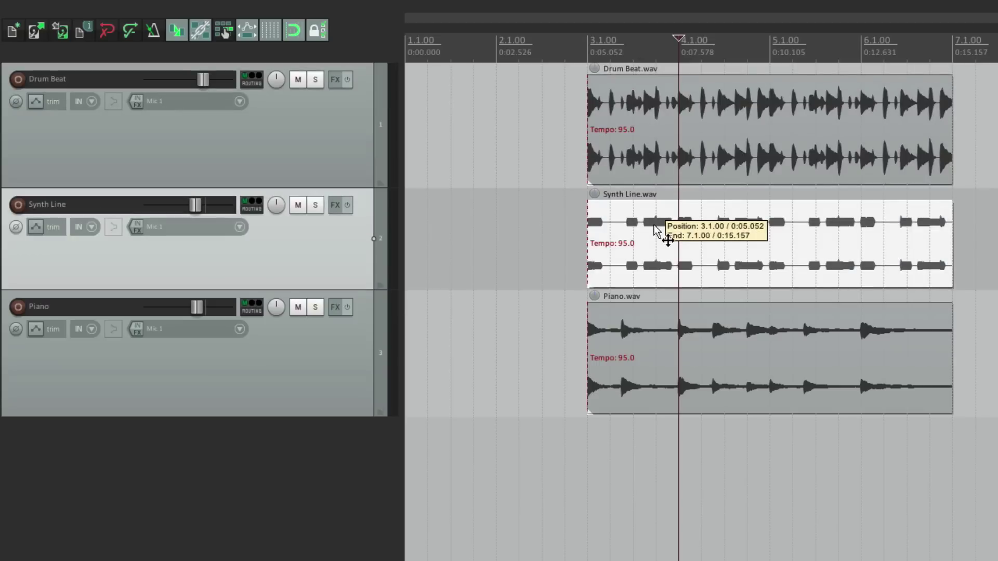
left_click(323, 33)
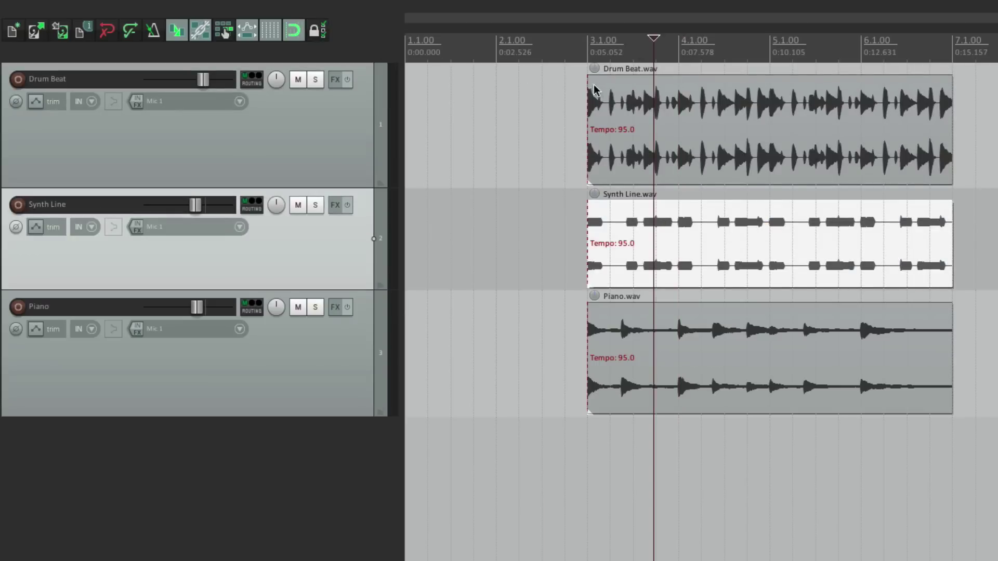
mouse_move(628, 125)
left_mouse_down()
mouse_move(657, 134)
mouse_move(643, 135)
left_mouse_up()
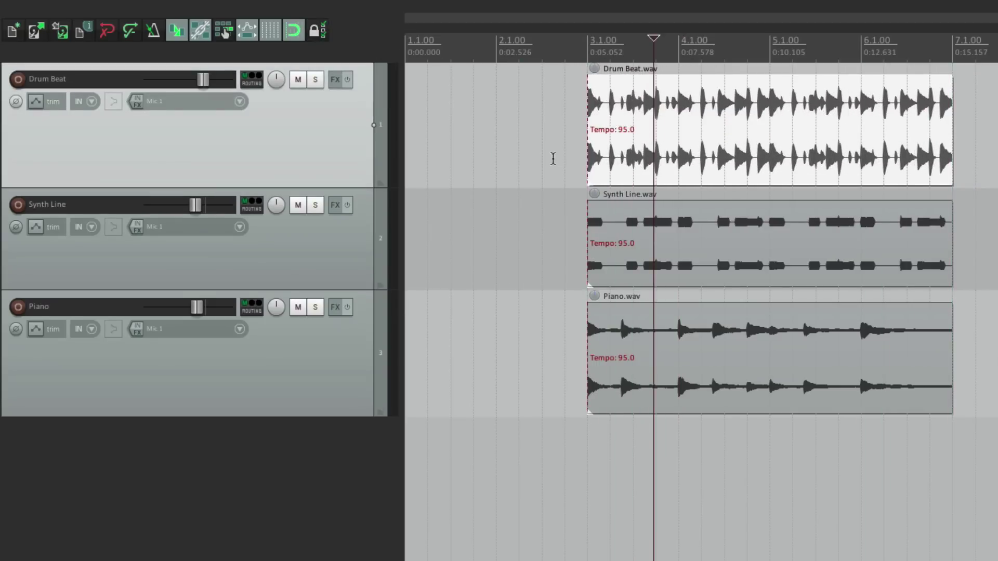
left_click(542, 125)
left_click(271, 31)
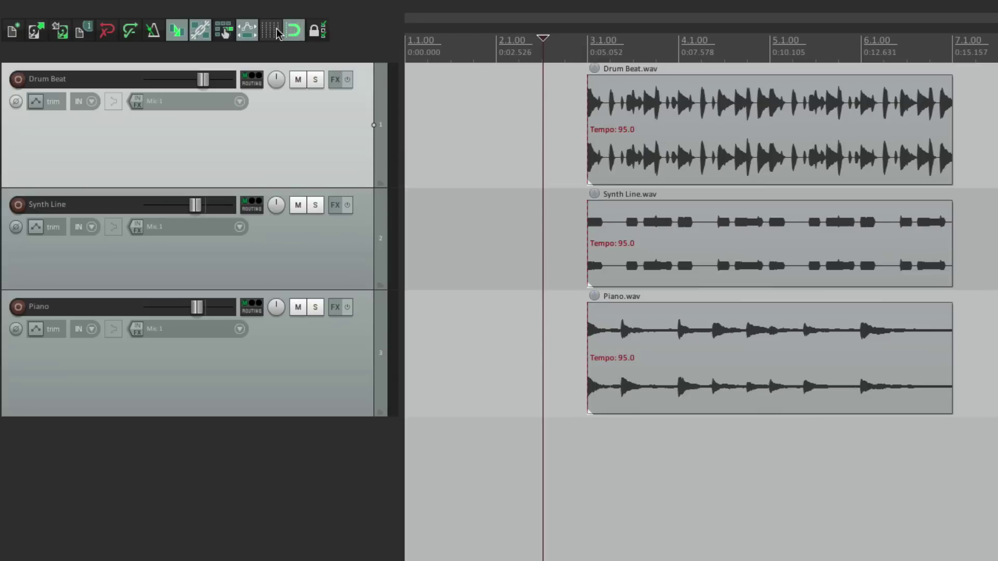
left_click(272, 32)
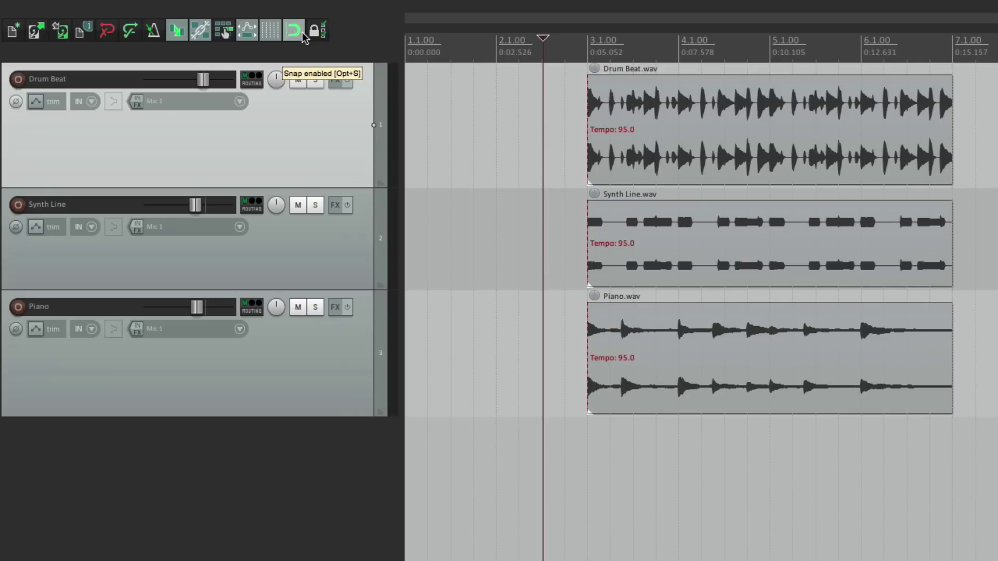
right_click(366, 43)
mouse_move(417, 49)
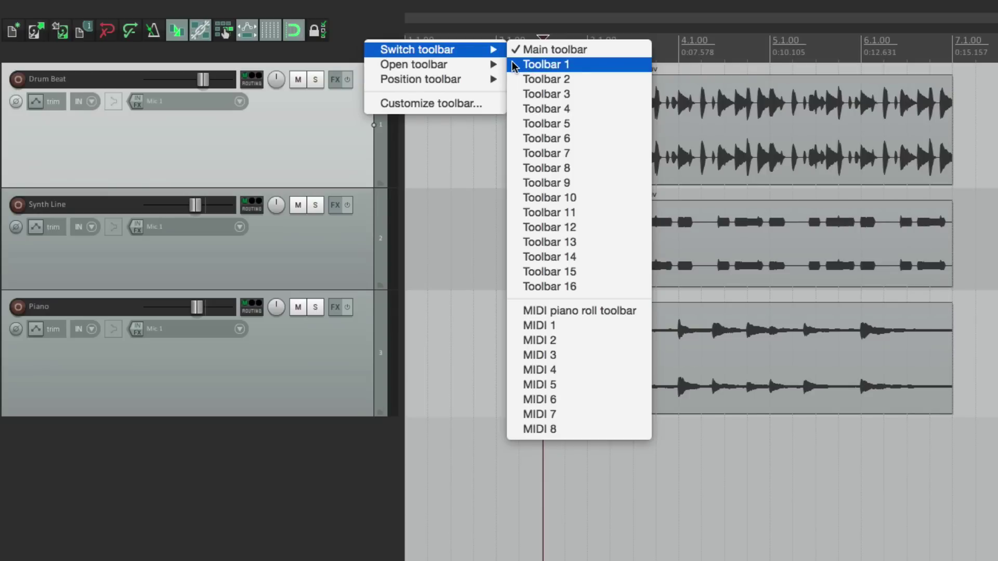
left_click(546, 65)
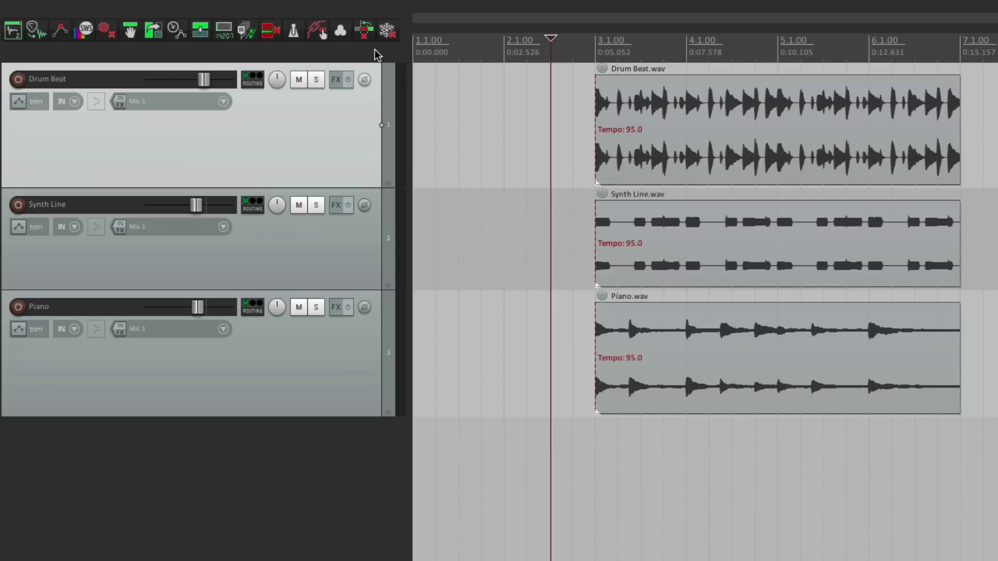
right_click(376, 53)
mouse_move(429, 61)
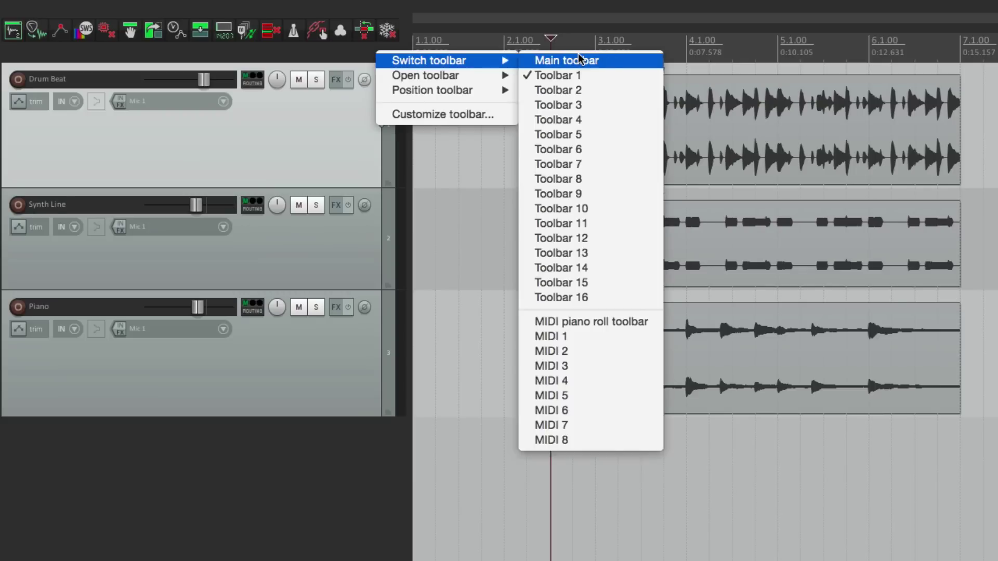
left_click(579, 60)
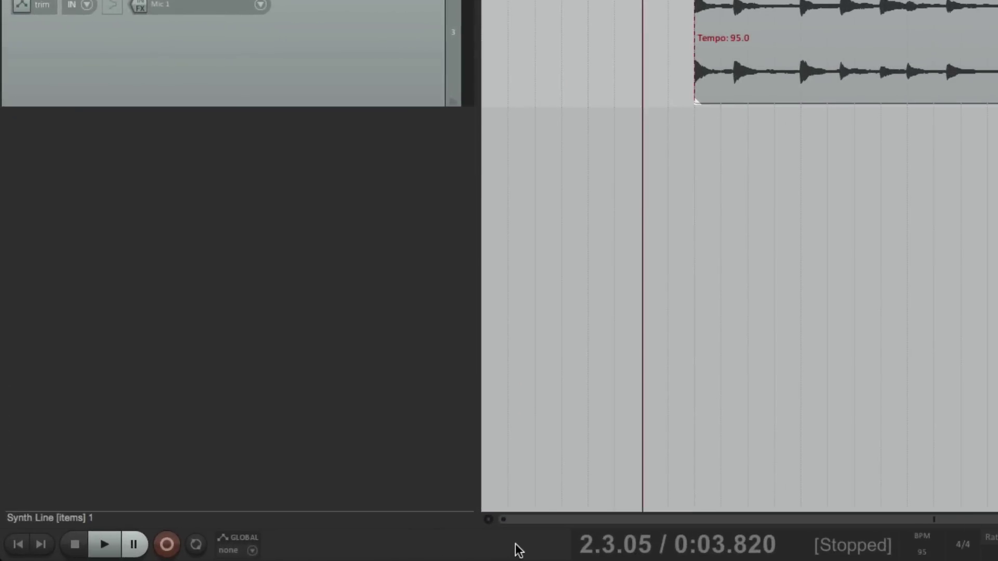
left_click(105, 544)
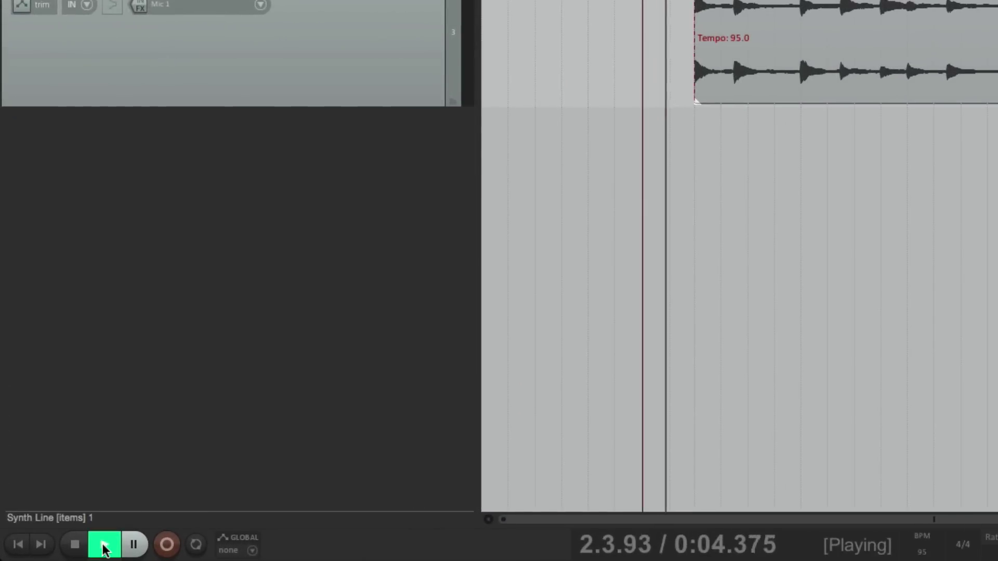
left_click(78, 544)
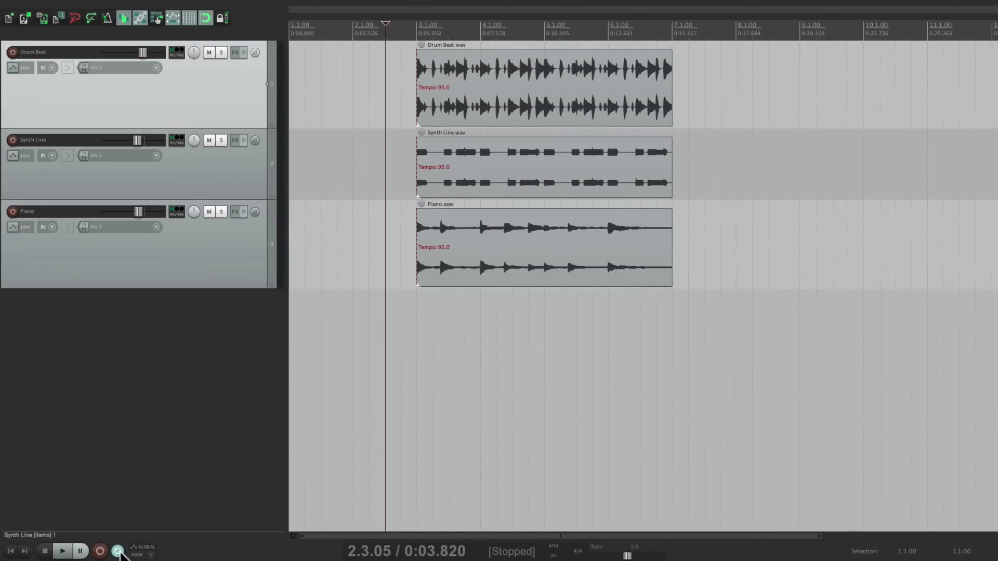
left_click_drag(417, 25, 478, 25)
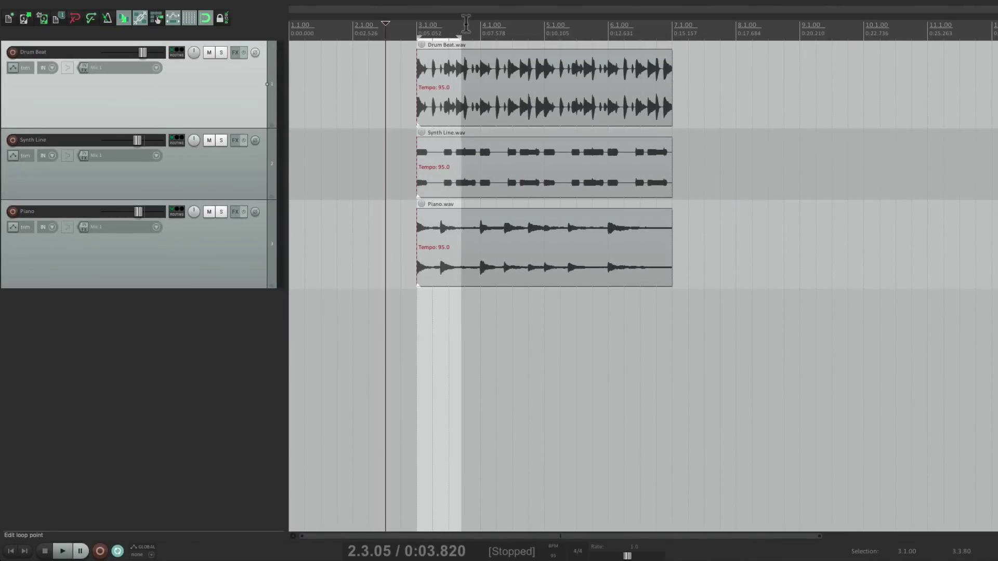
left_click(408, 28)
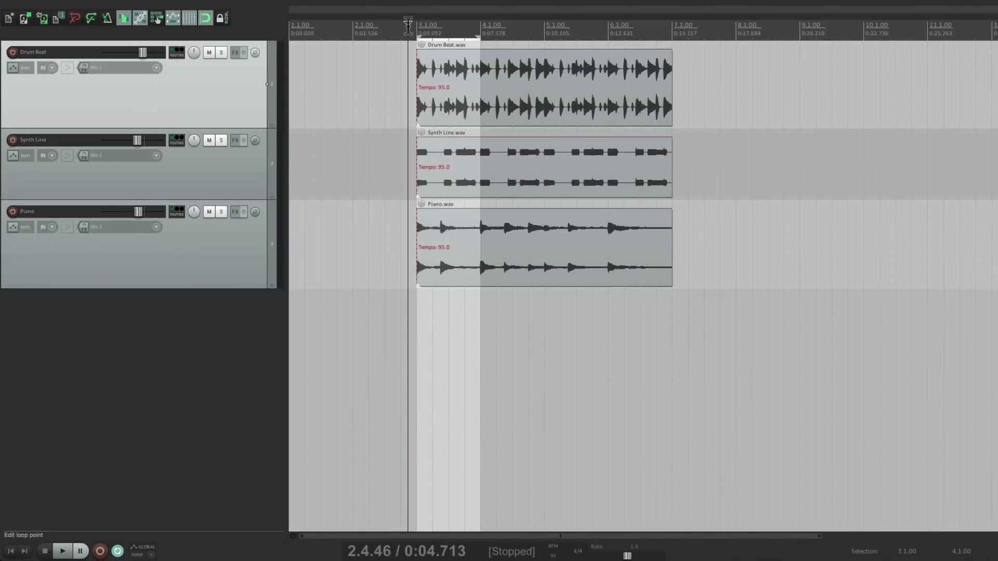
key("space")
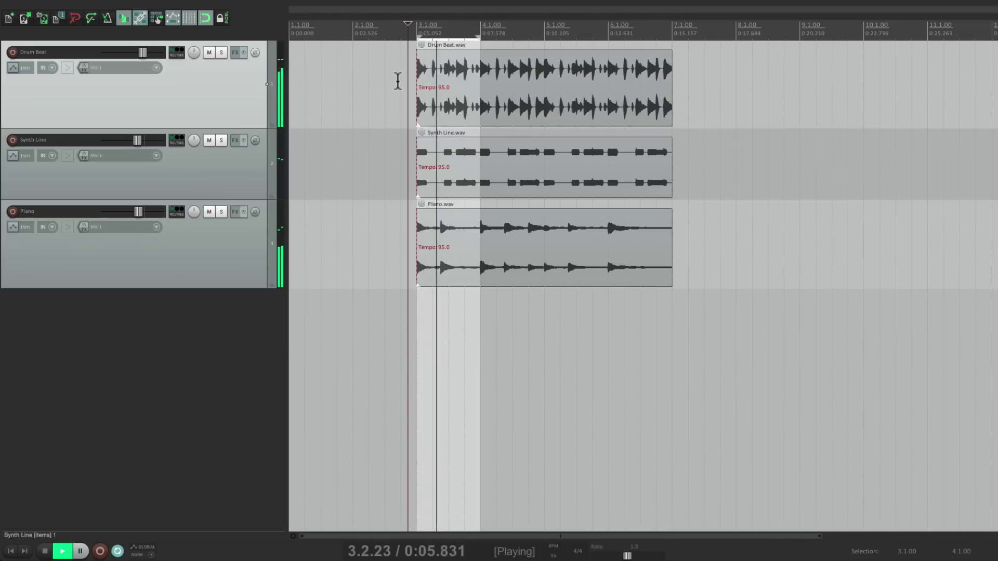
key("space")
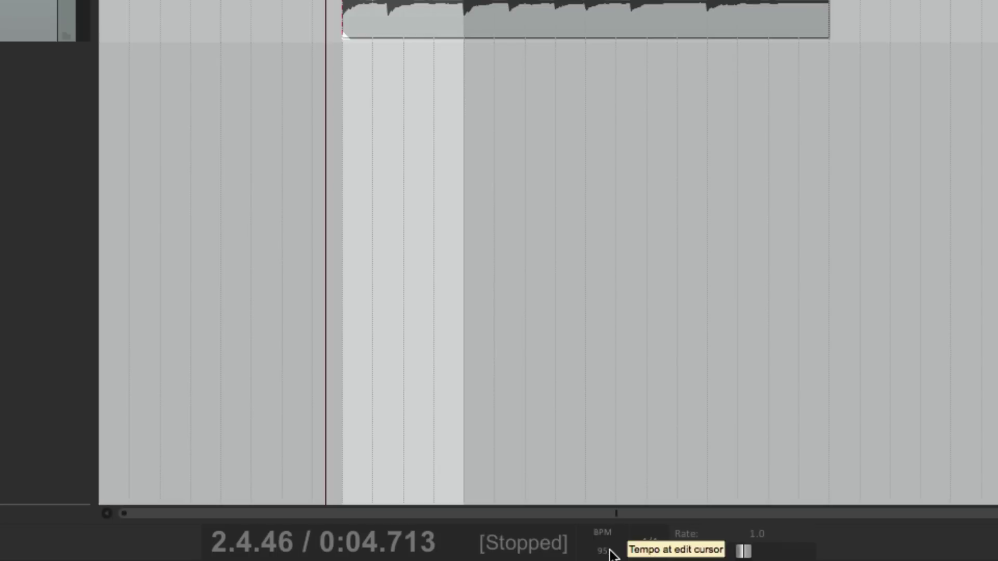
Change the transport BPM field to 120 and stop playback
double_click(608, 550)
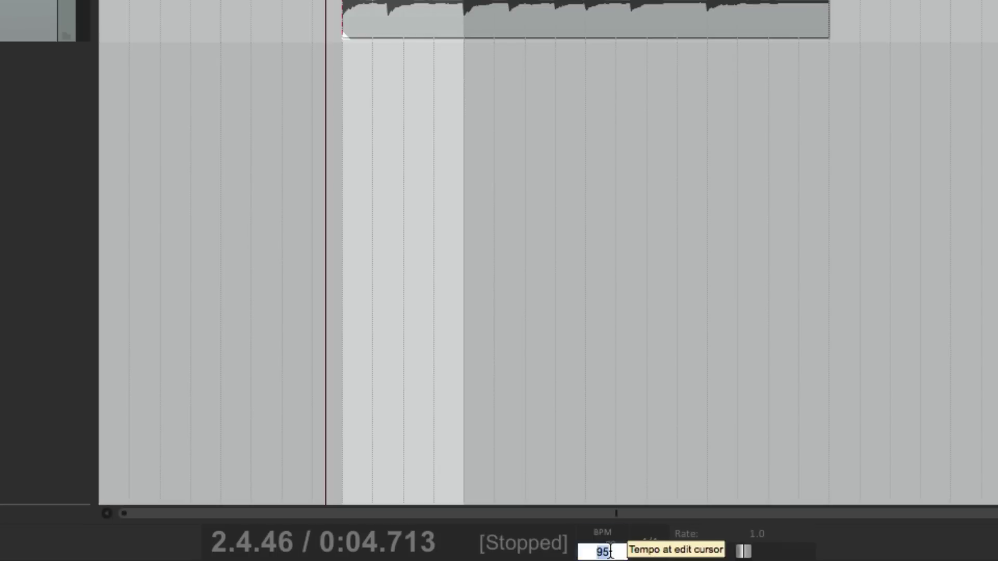
type("120")
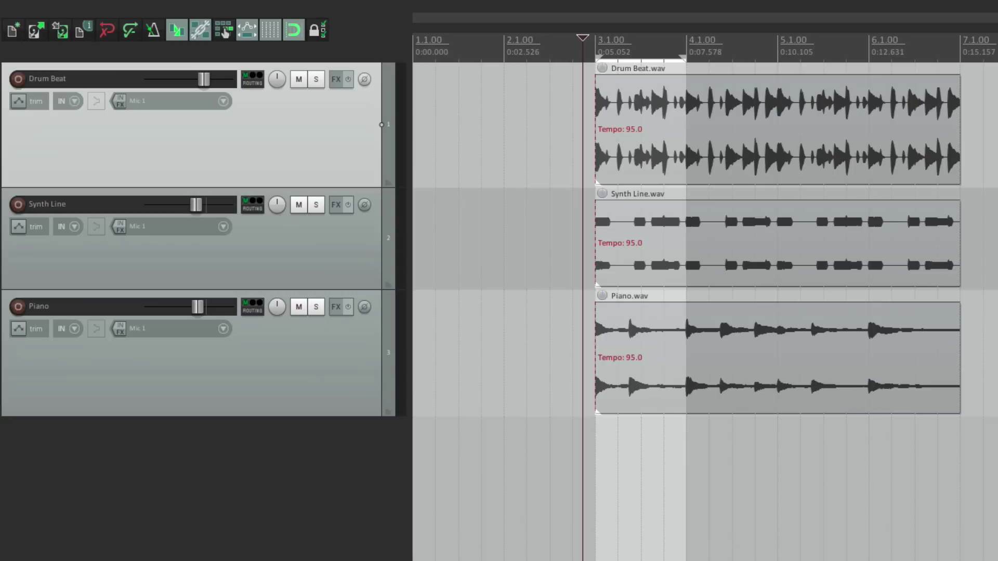
key("Return")
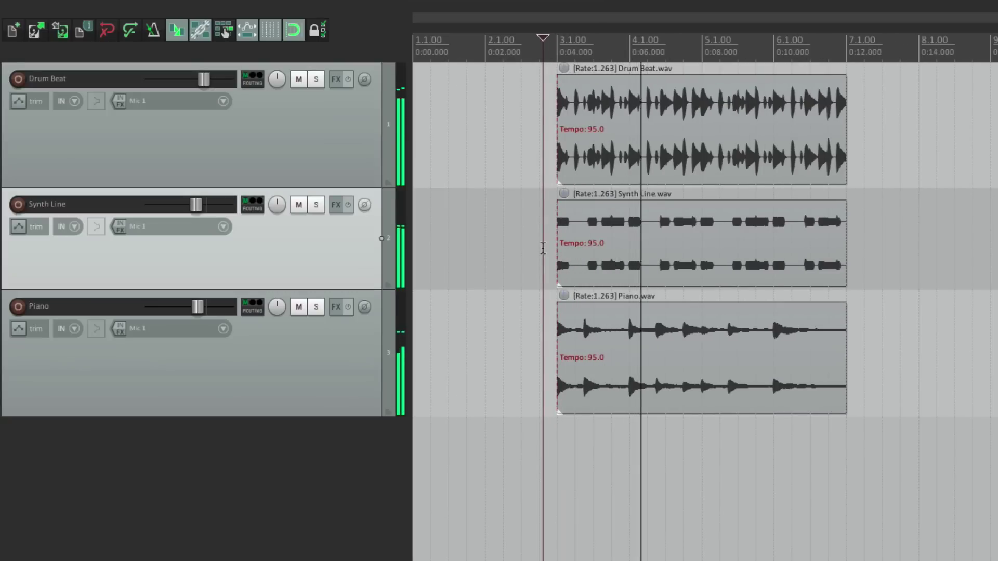
key("space")
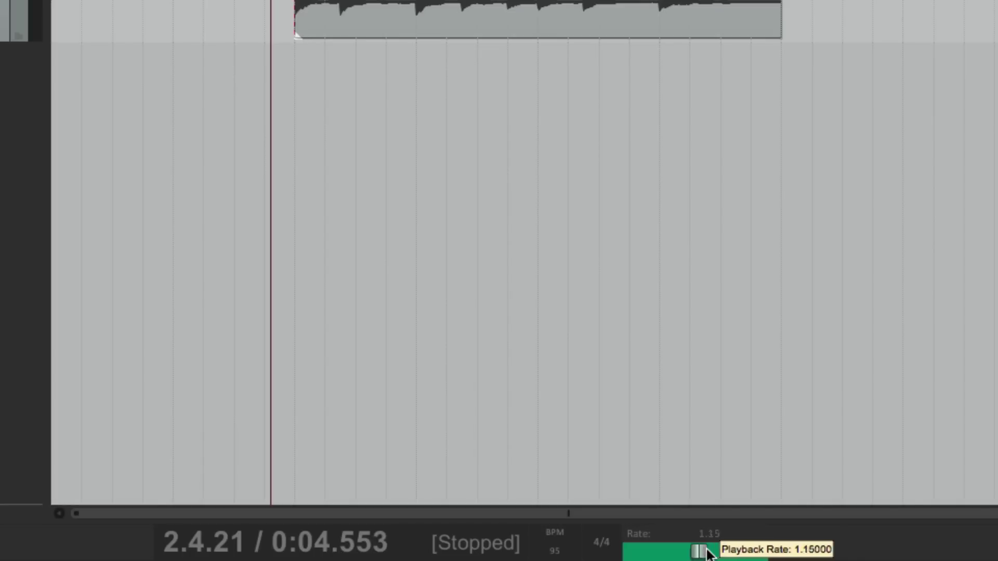
Play the project back at about 2.44x speed using the transport Rate slider
left_click_drag(708, 552, 735, 553)
key("space")
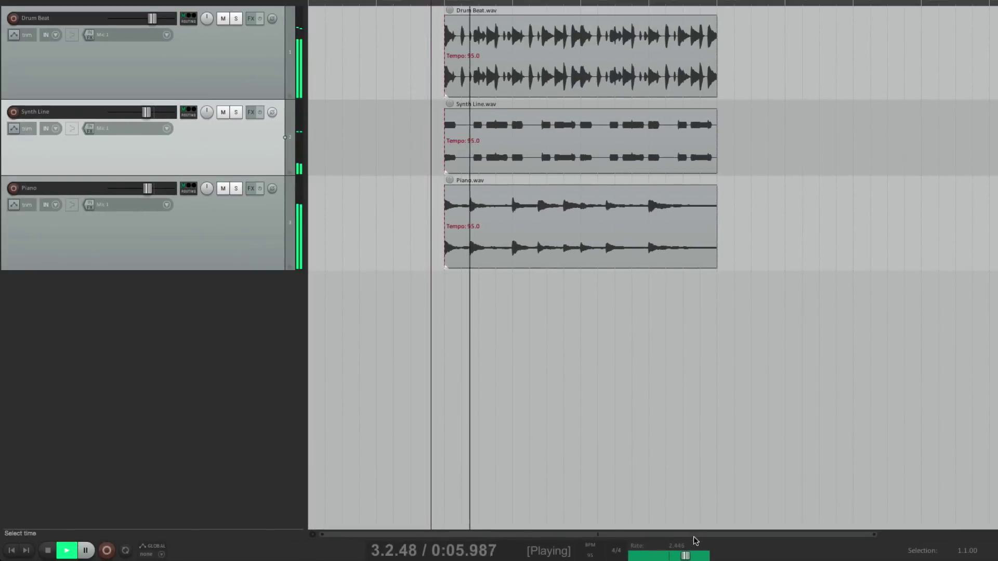
key("space")
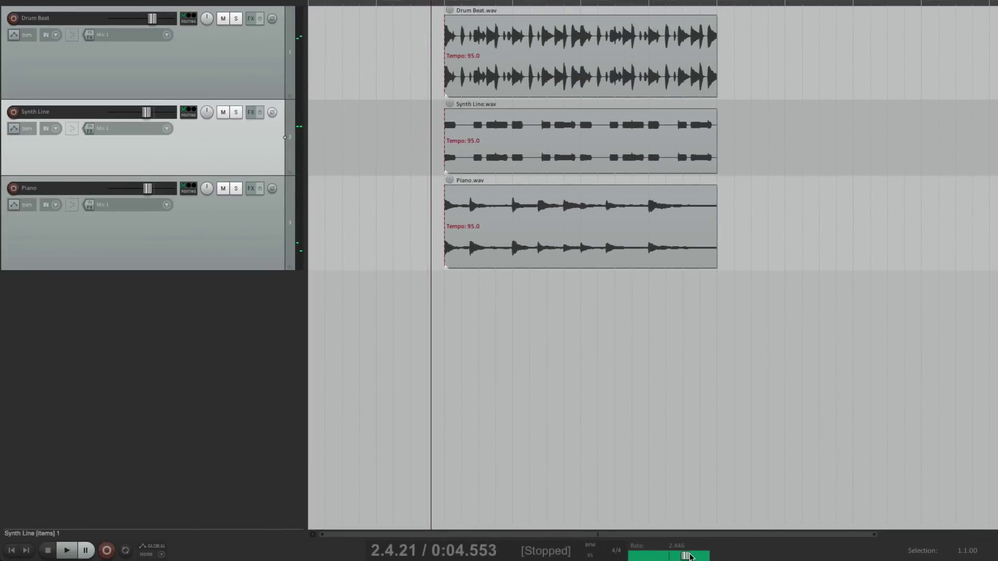
Play the project at a slower 0.772x rate, then at the normal 1.0 rate
left_click_drag(689, 556, 677, 554)
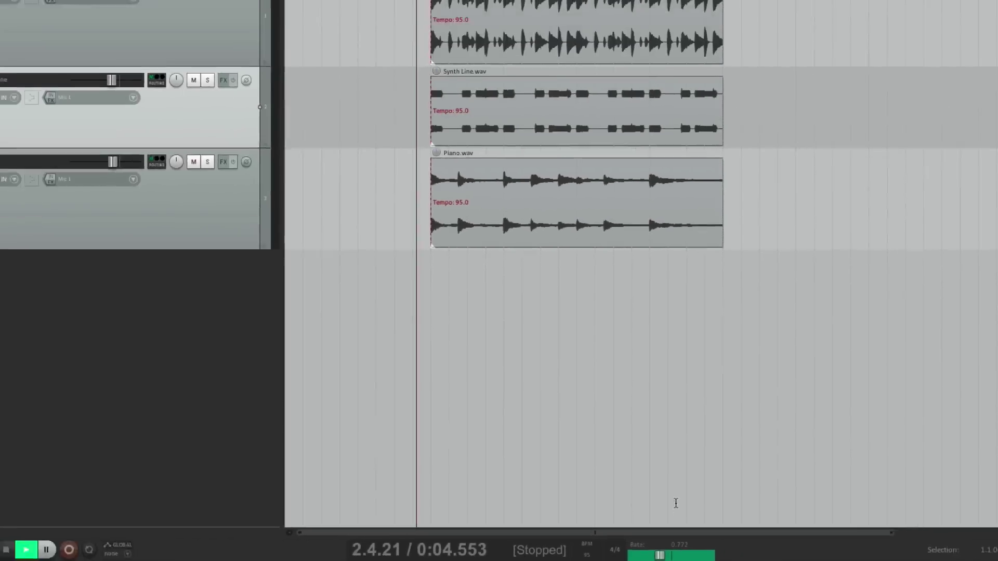
key("space")
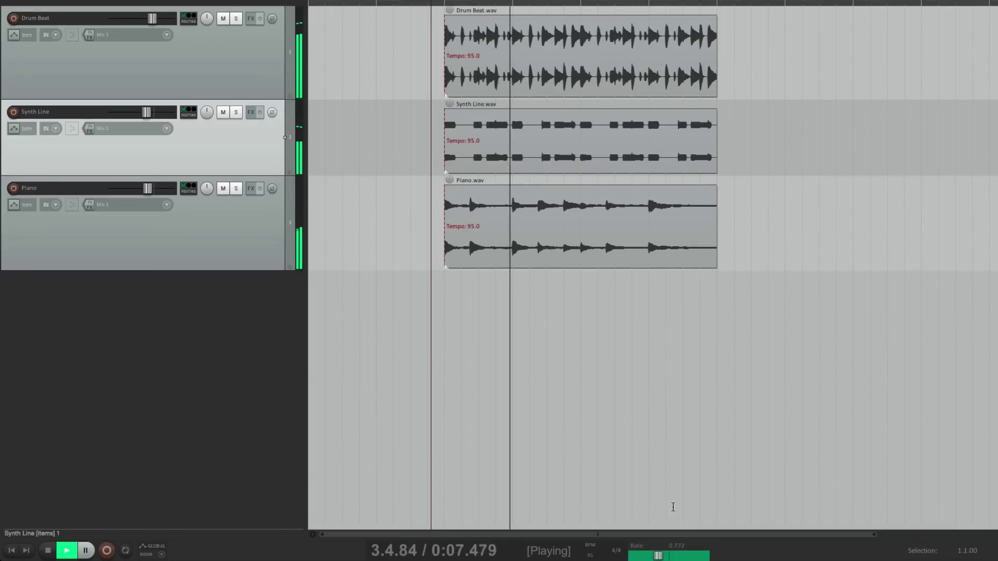
key("space")
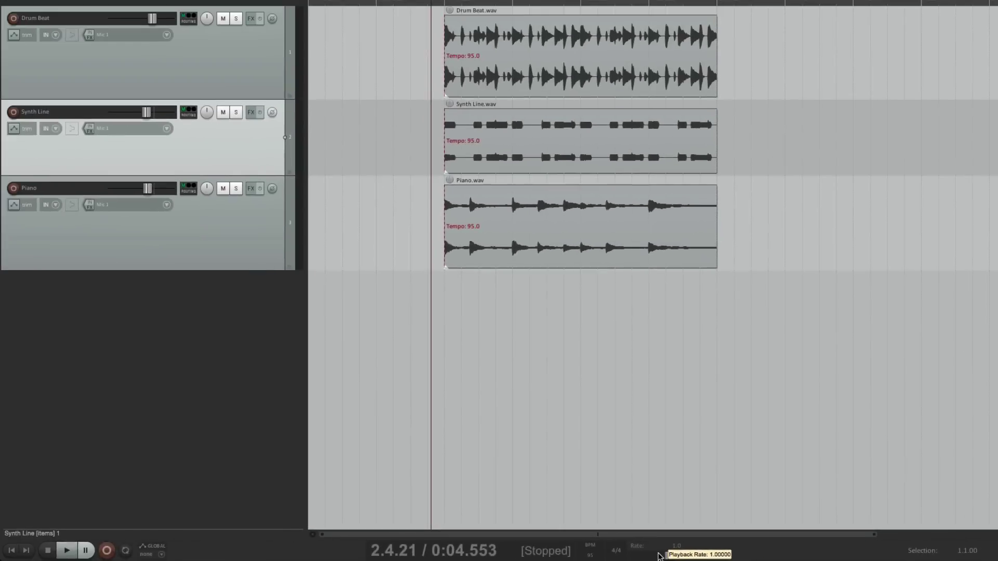
key("space")
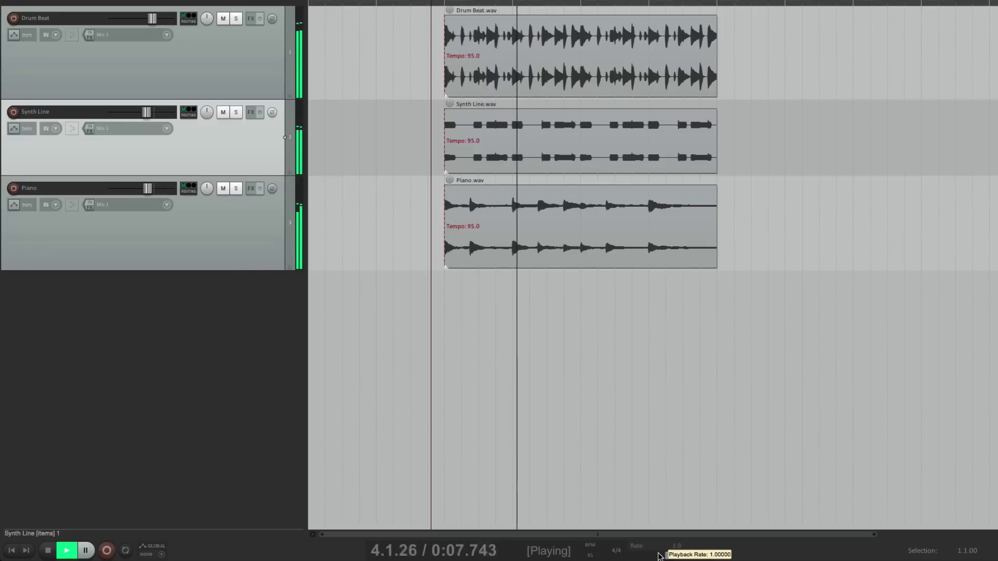
key("space")
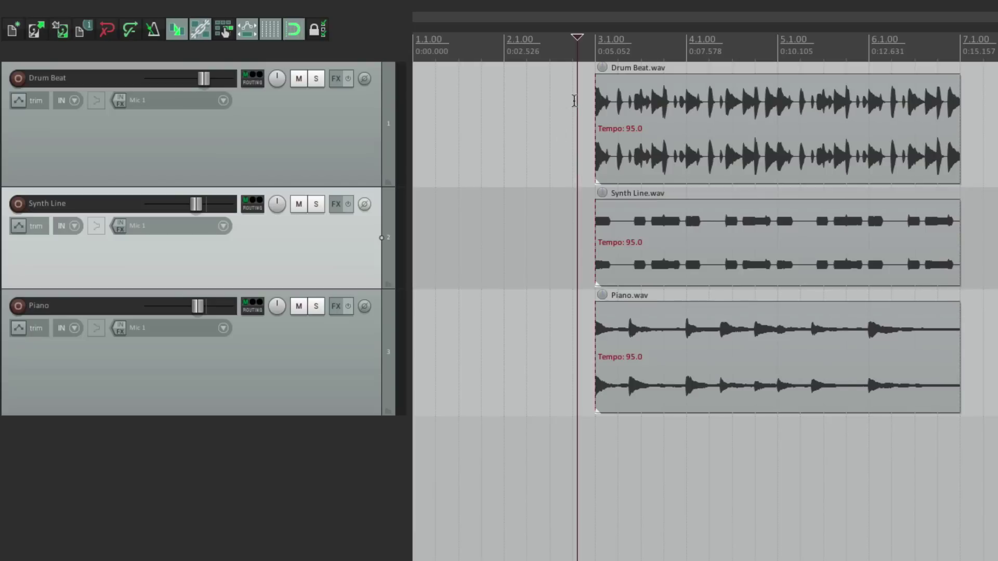
left_click(574, 101)
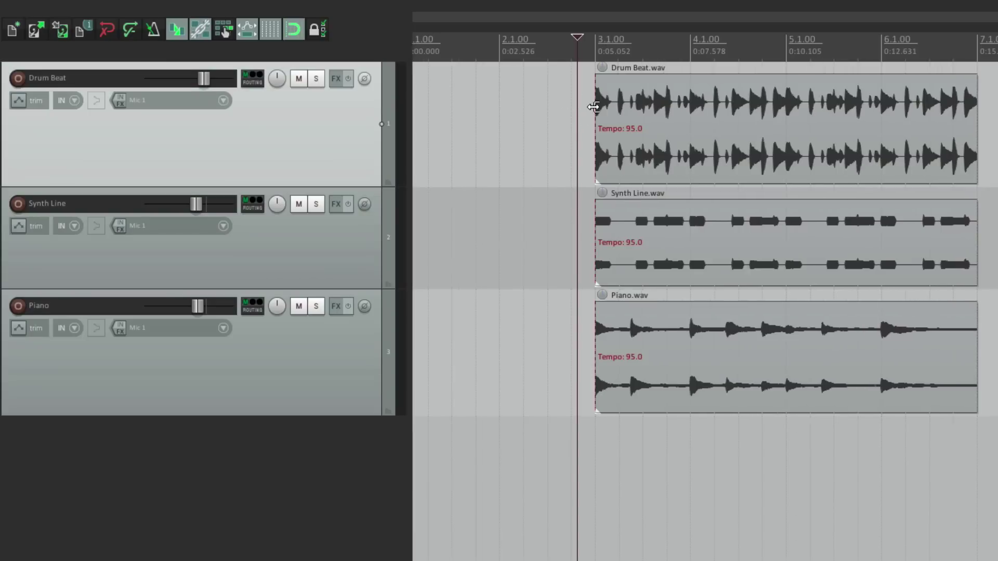
scroll(586, 119, "up", 5)
scroll(595, 107, "down", 5)
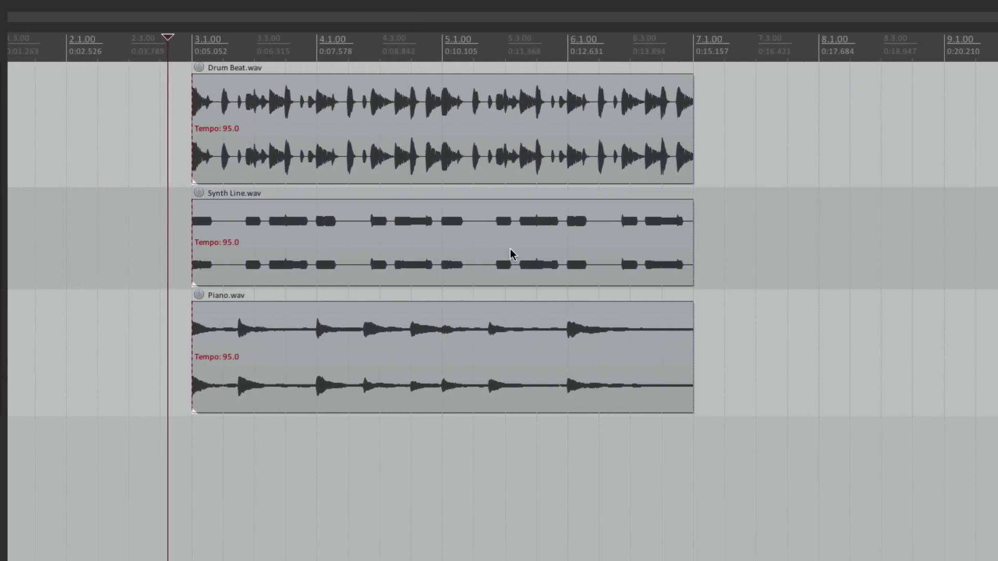
scroll(511, 253, "up", 8)
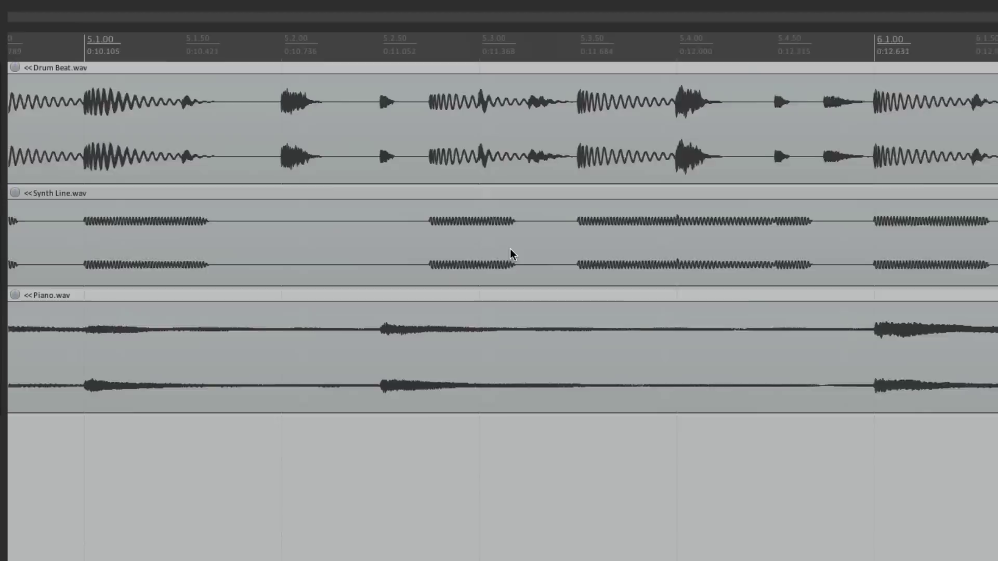
scroll(510, 248, "down", 10)
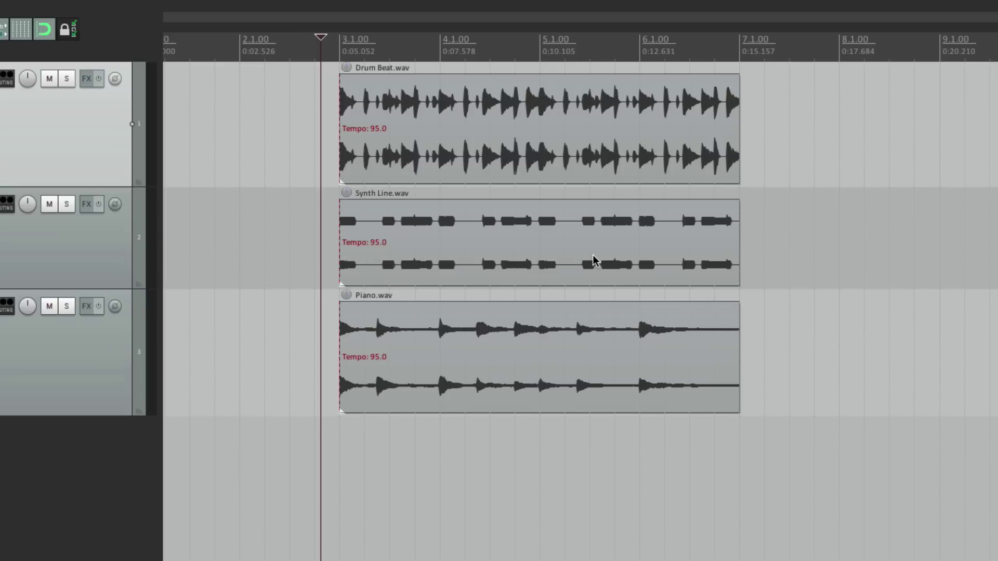
Browse the context menus of the Drum Beat clip and the Drum Beat track panel
left_click(441, 101)
right_click(433, 104)
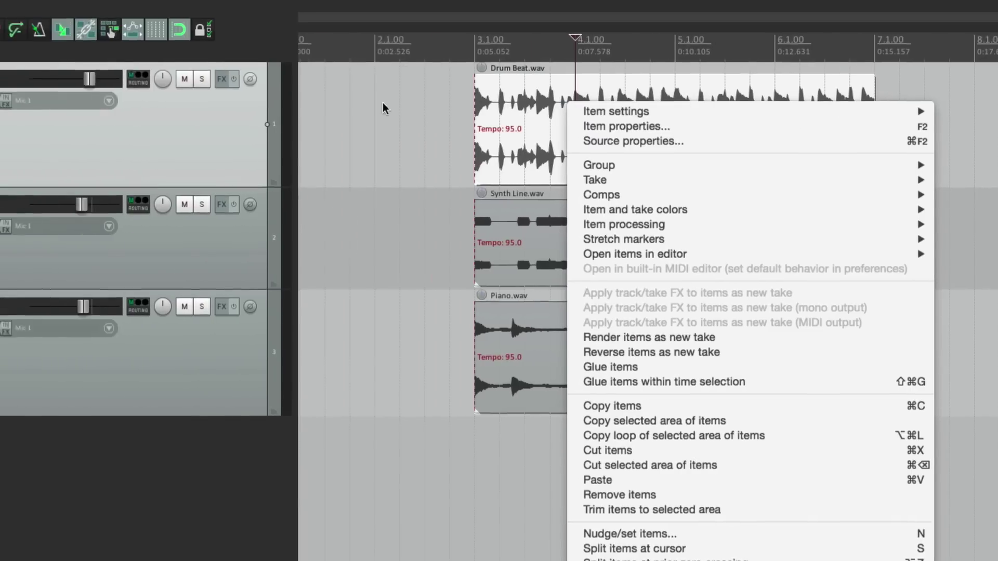
key("Escape")
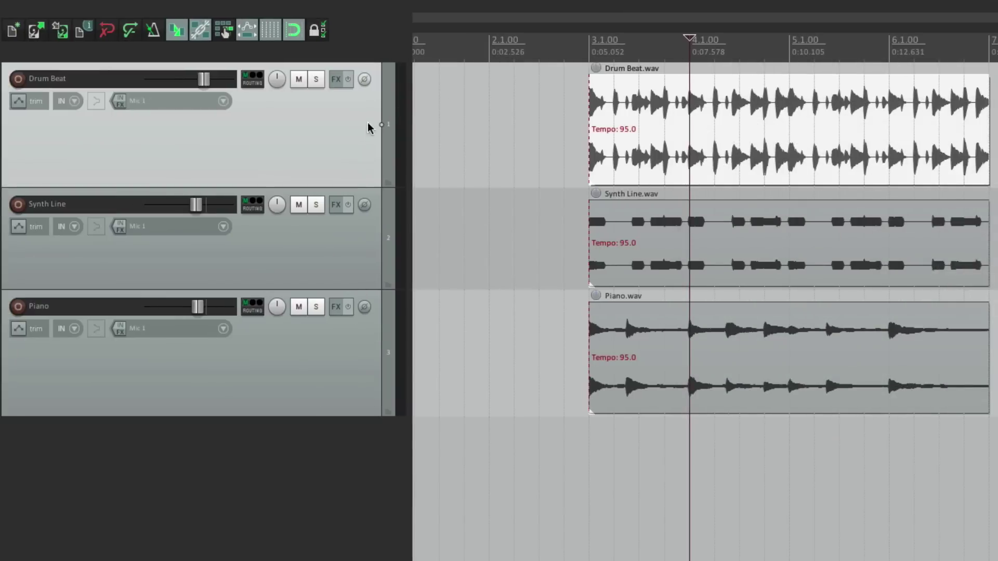
right_click(353, 137)
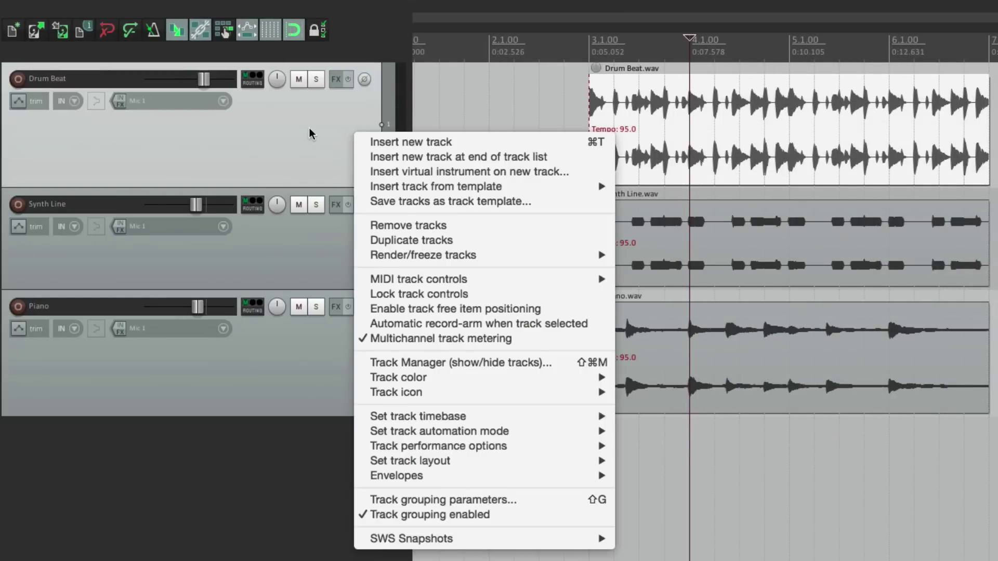
key("Escape")
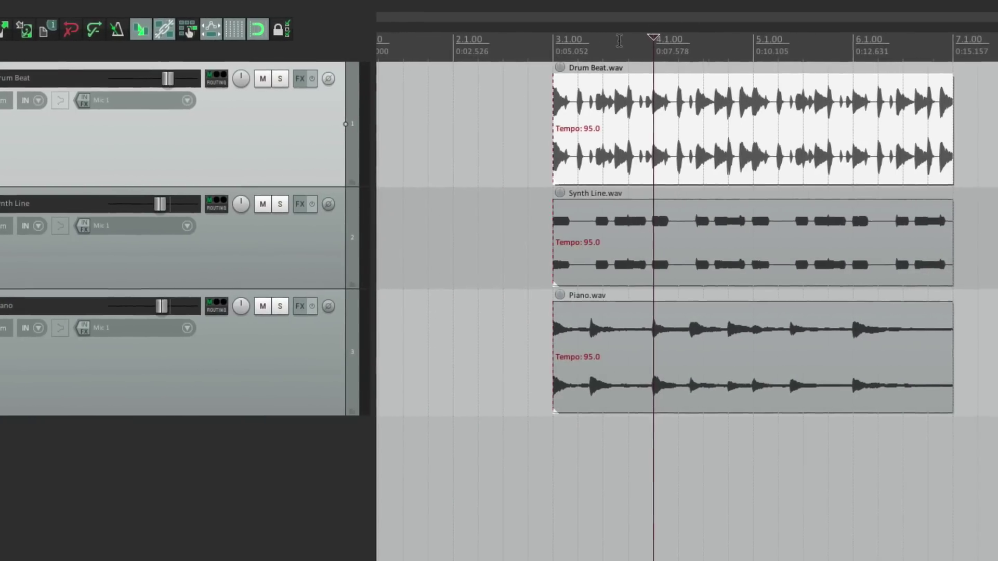
Browse the timeline ruler and Drum Beat mute options, ending on the solo options menu
right_click(620, 41)
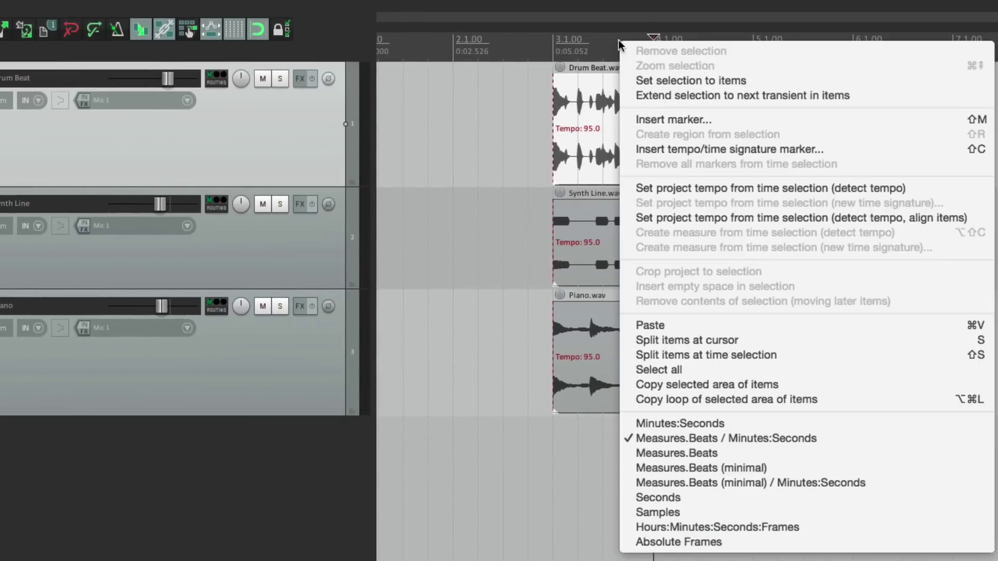
left_click(521, 112)
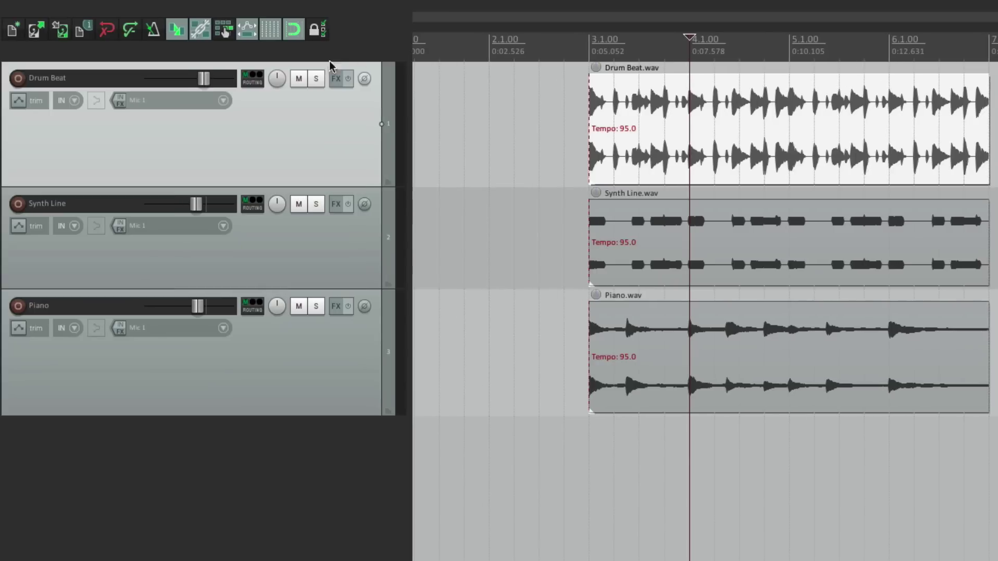
right_click(299, 82)
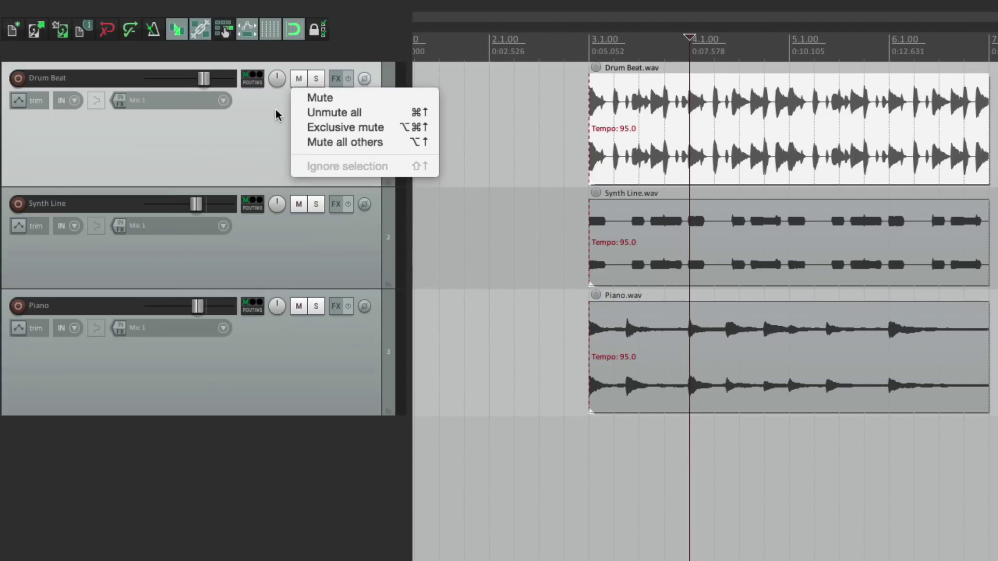
key("Escape")
right_click(316, 80)
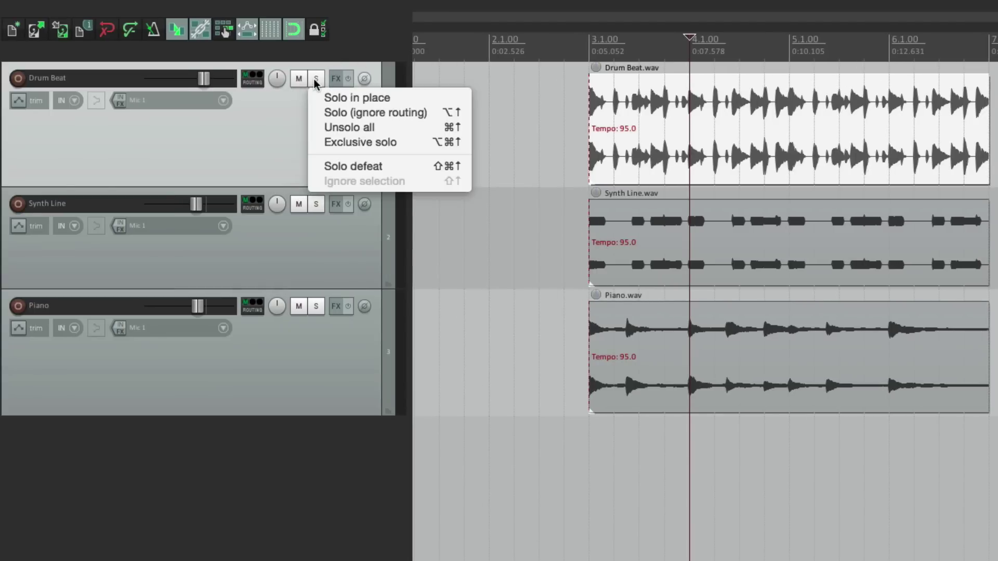
Dismiss the solo options, move the edit point before the clips, and view the Extensions menu
key("Escape")
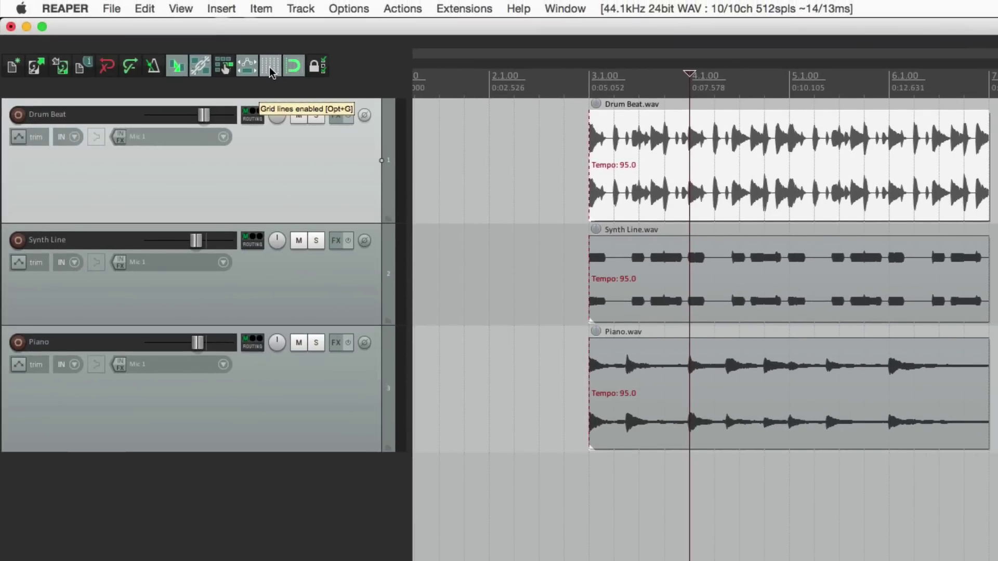
left_click(552, 134)
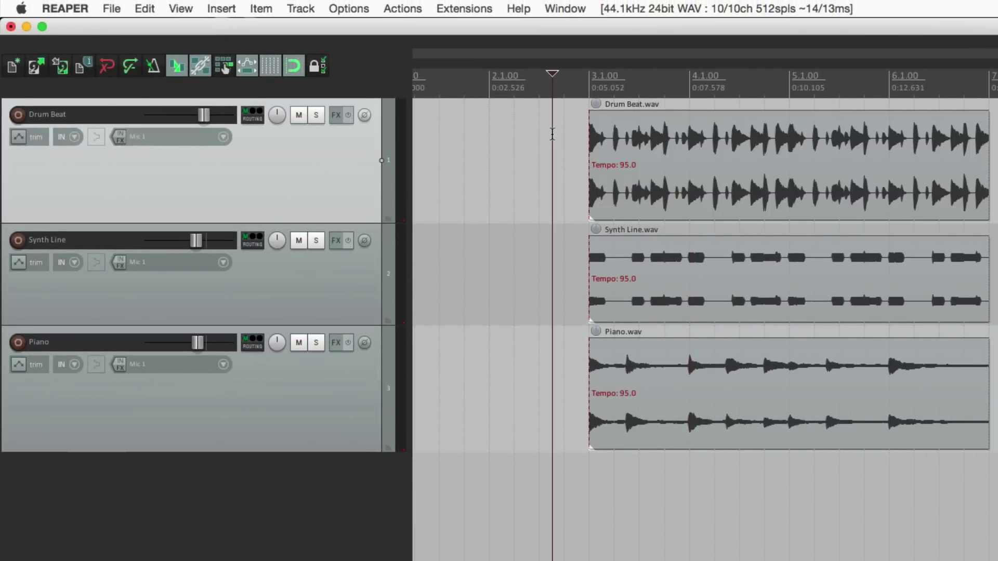
left_click(465, 8)
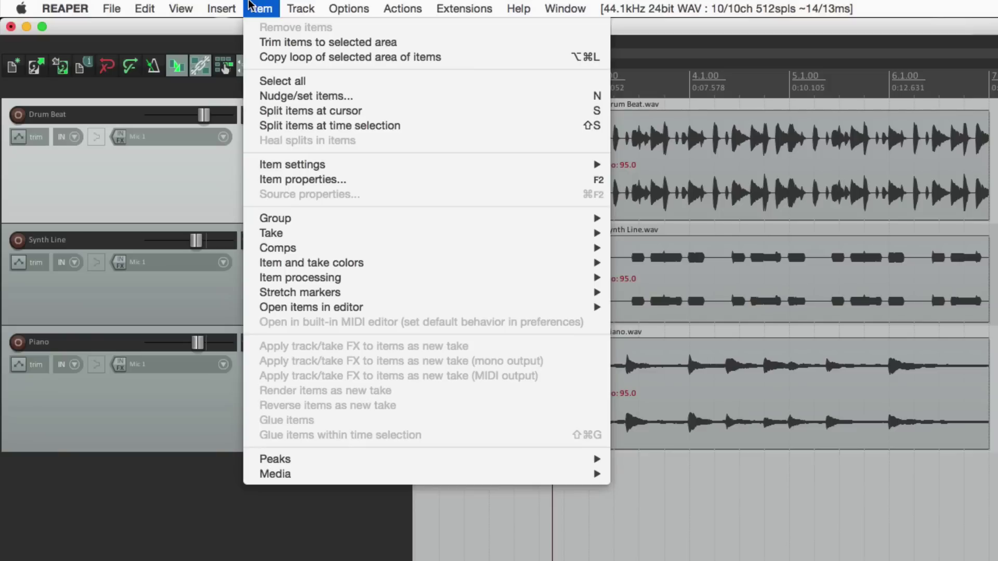
Apply the EyssinaAM180 theme, then the IMPERIAL 24 theme
left_click(251, 5)
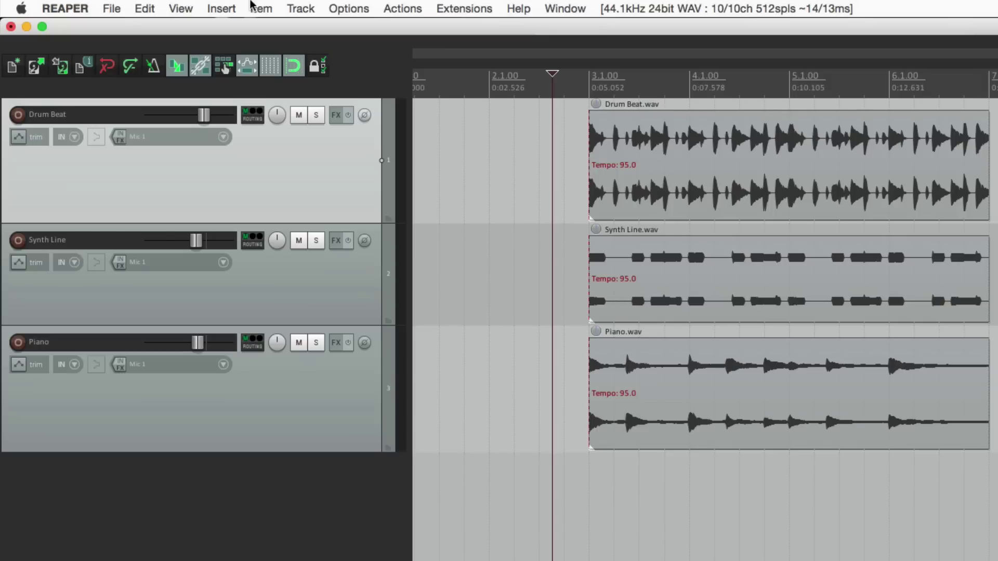
left_click(349, 9)
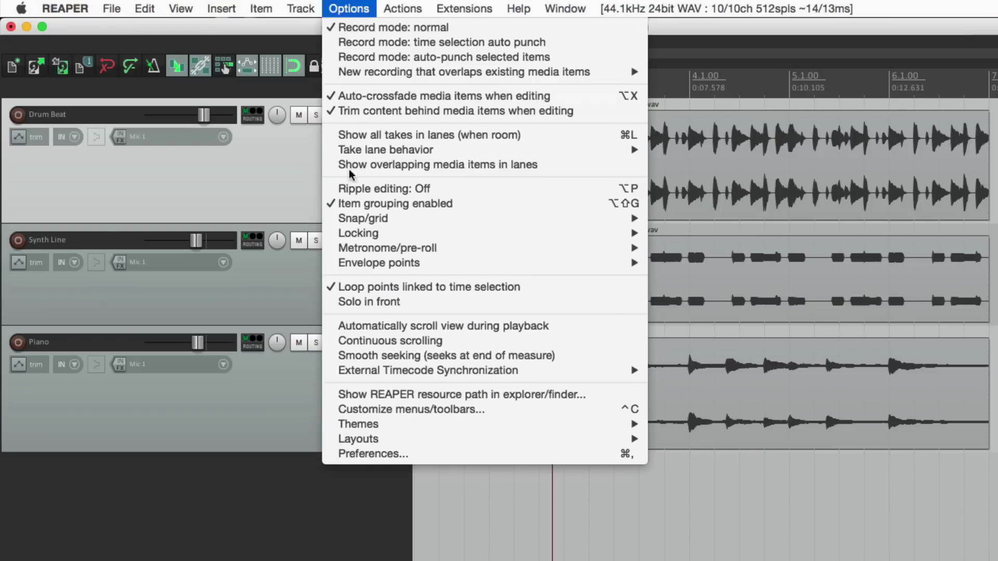
mouse_move(359, 424)
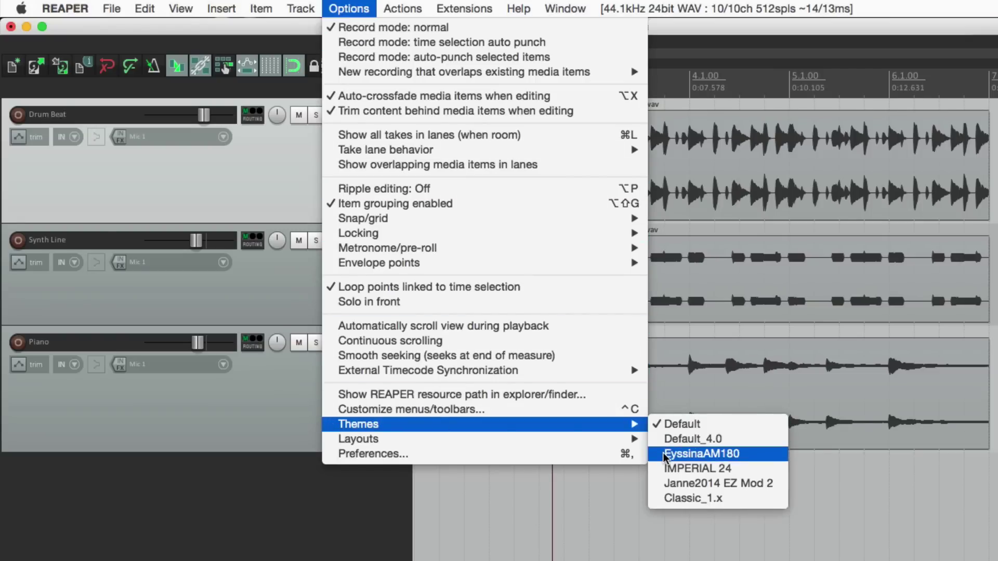
left_click(679, 455)
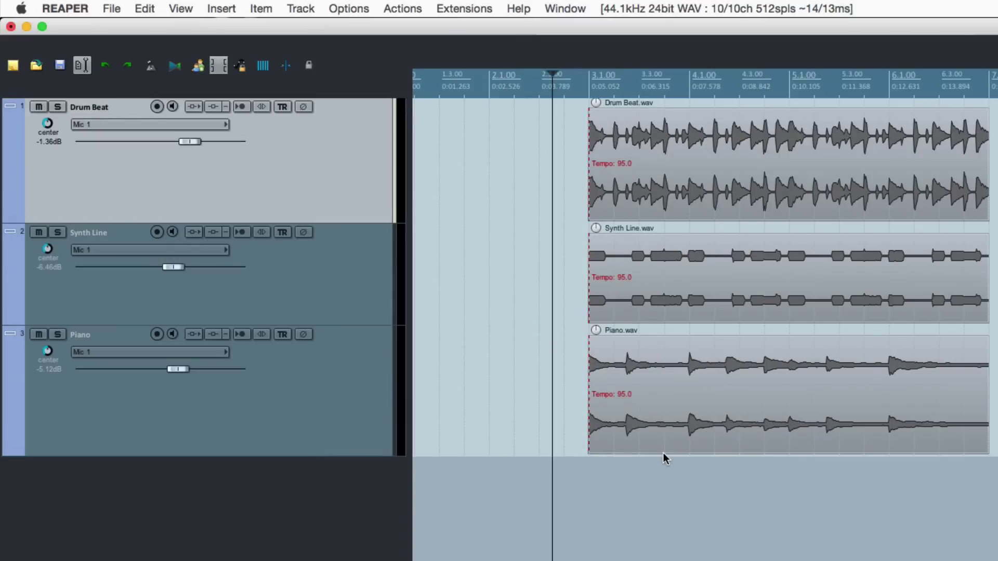
left_click(348, 9)
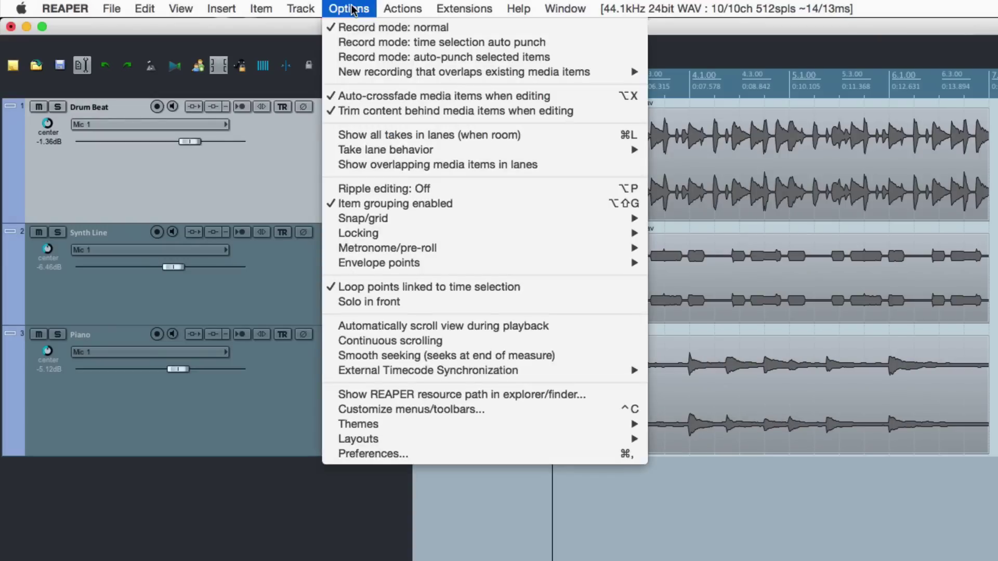
mouse_move(358, 424)
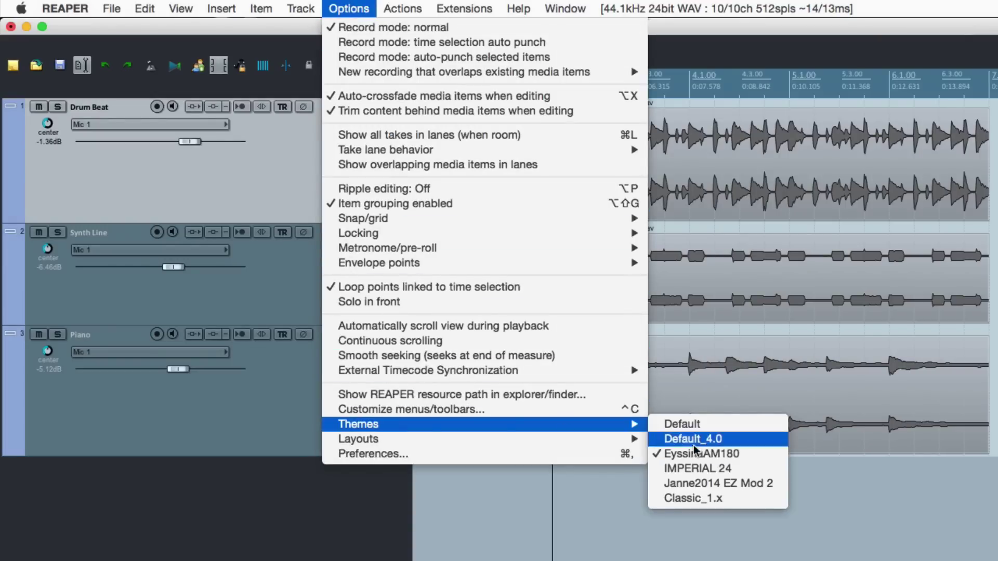
left_click(660, 471)
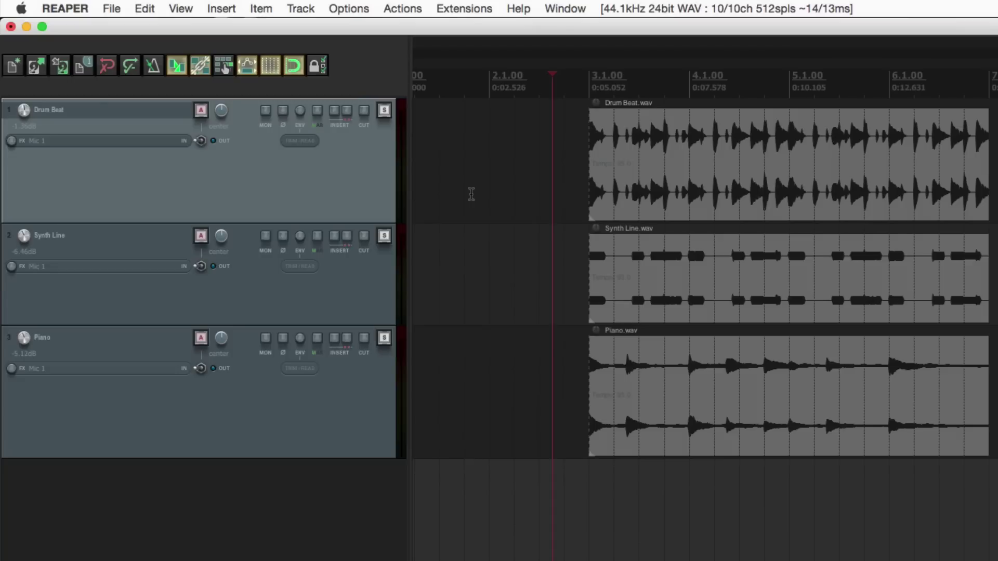
Apply the Janne2014 EZ Mod 2 theme, then return to the Default theme
left_click(349, 9)
mouse_move(358, 425)
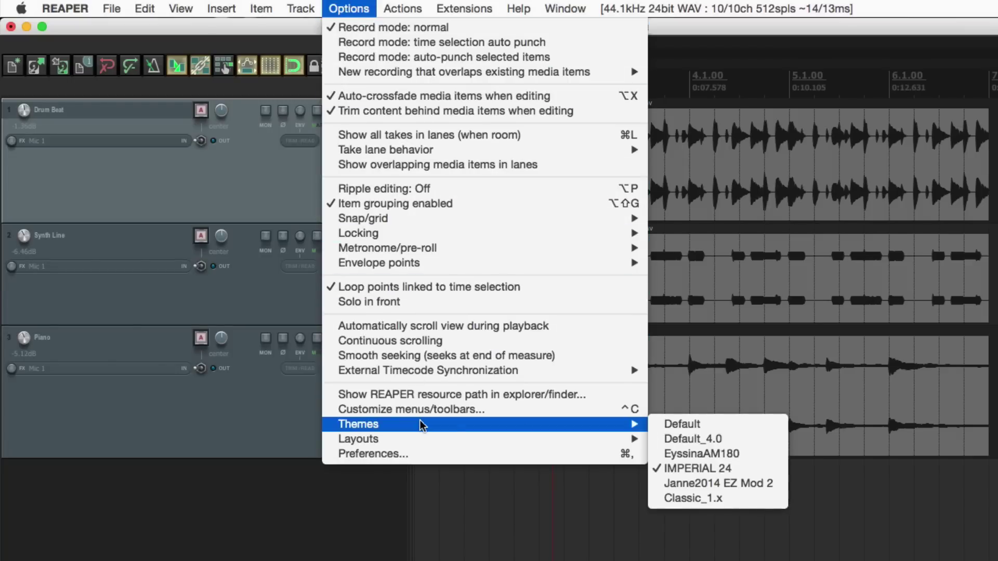
left_click(672, 485)
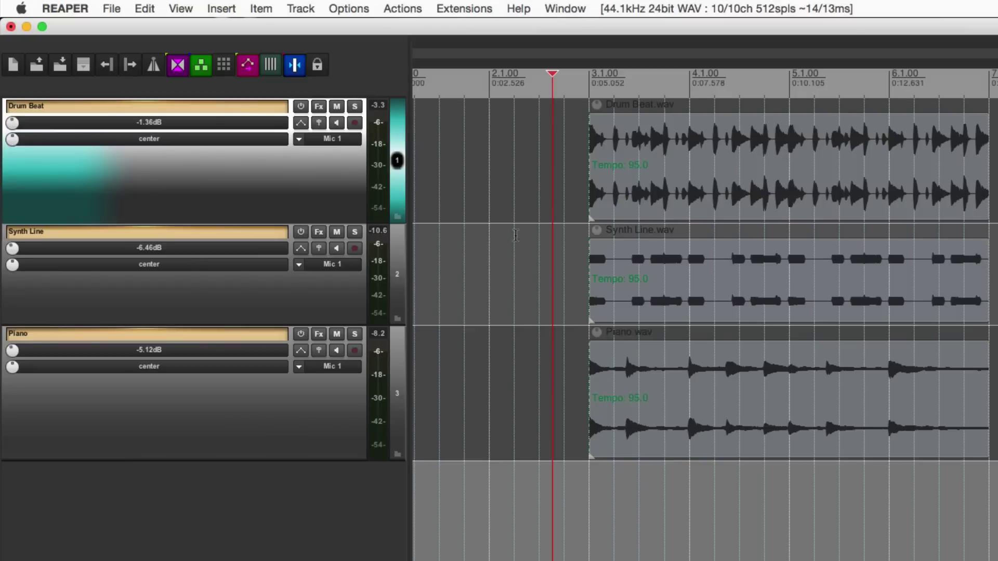
left_click(349, 9)
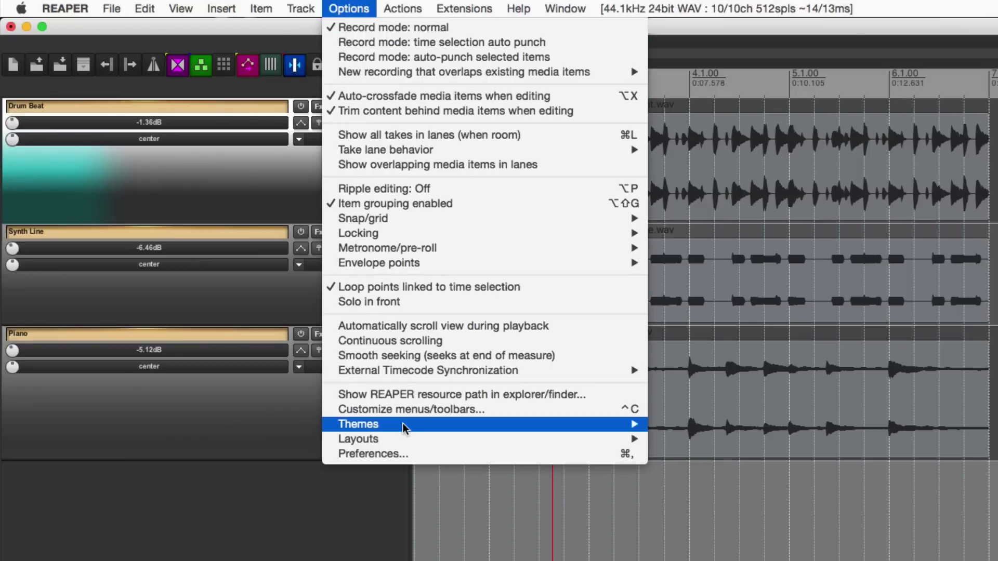
mouse_move(367, 424)
left_click(655, 427)
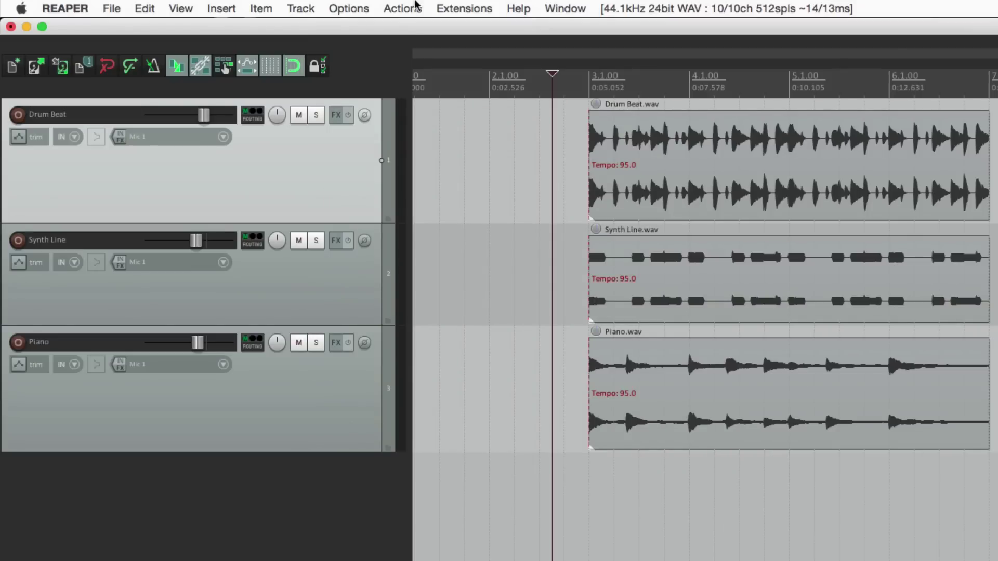
left_click(349, 8)
mouse_move(250, 168)
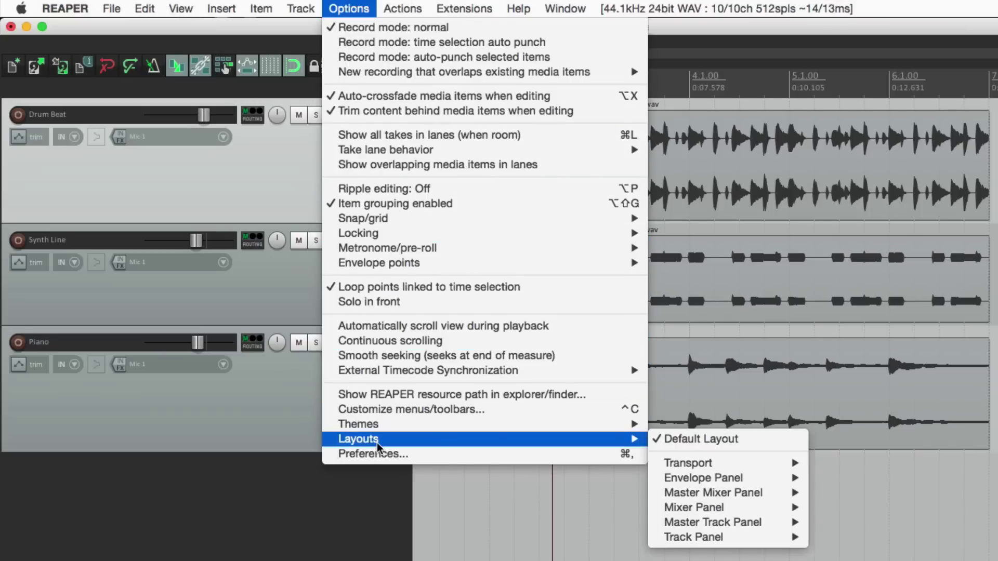
mouse_move(585, 267)
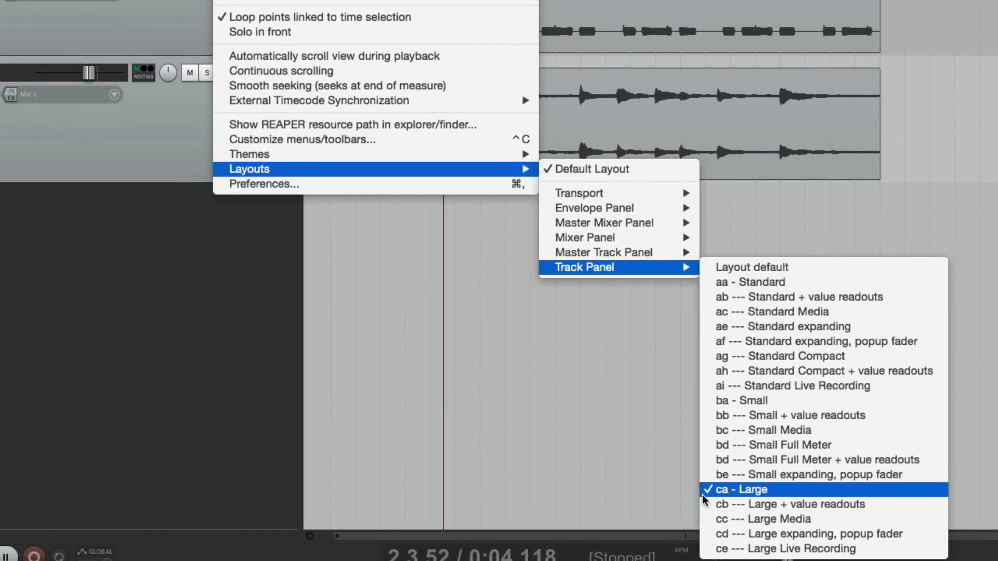
left_click(709, 284)
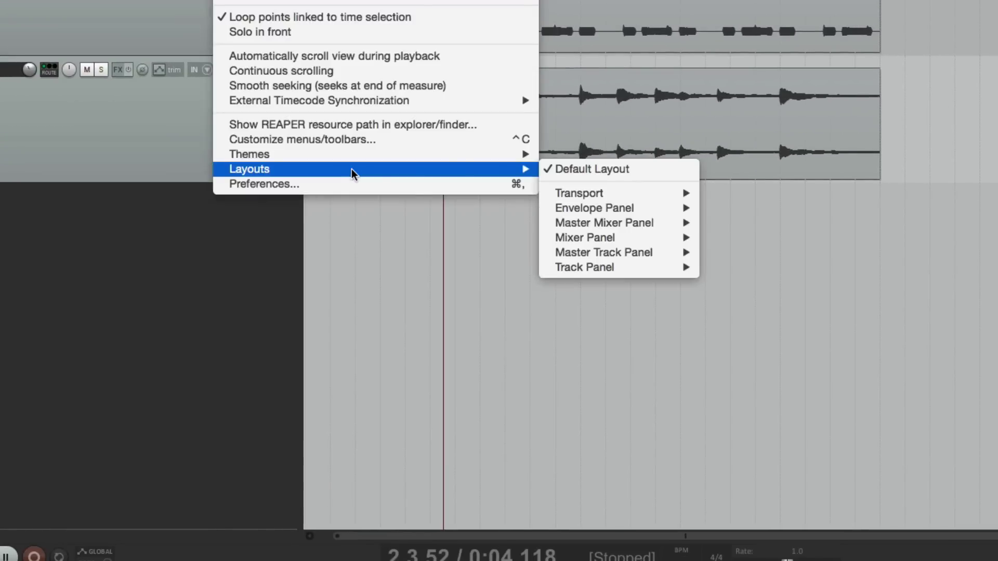
mouse_move(774, 446)
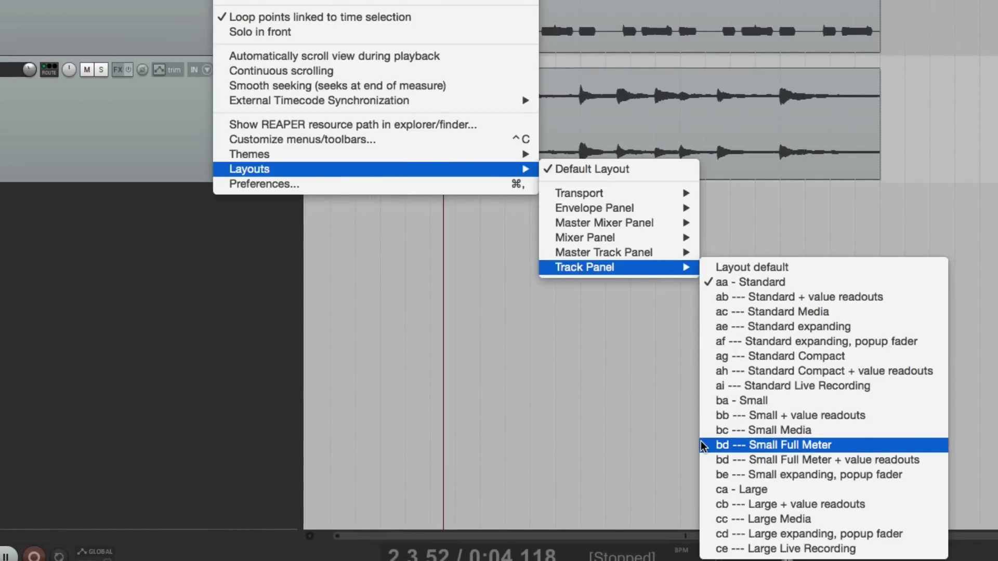
left_click(702, 446)
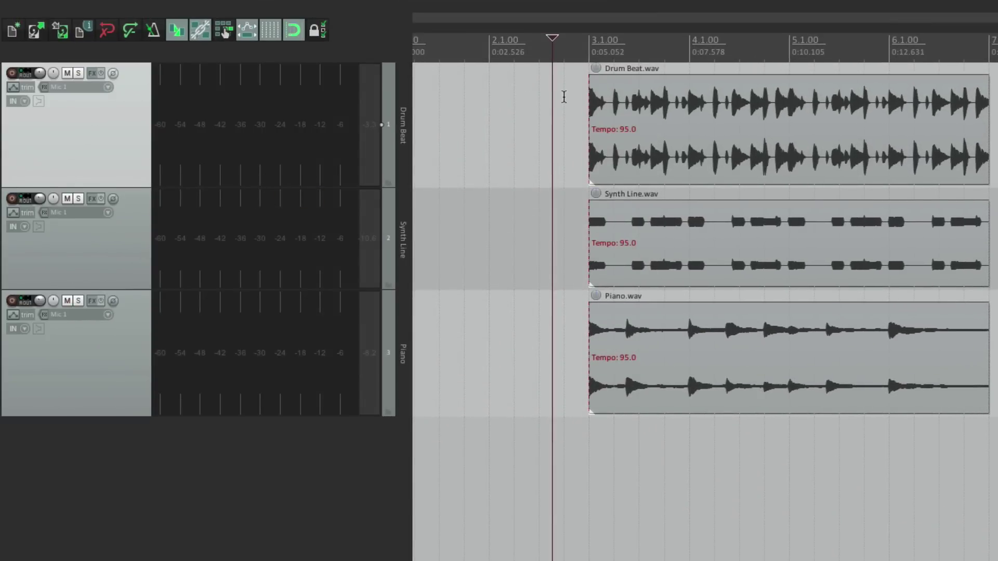
left_click(574, 111)
key("space")
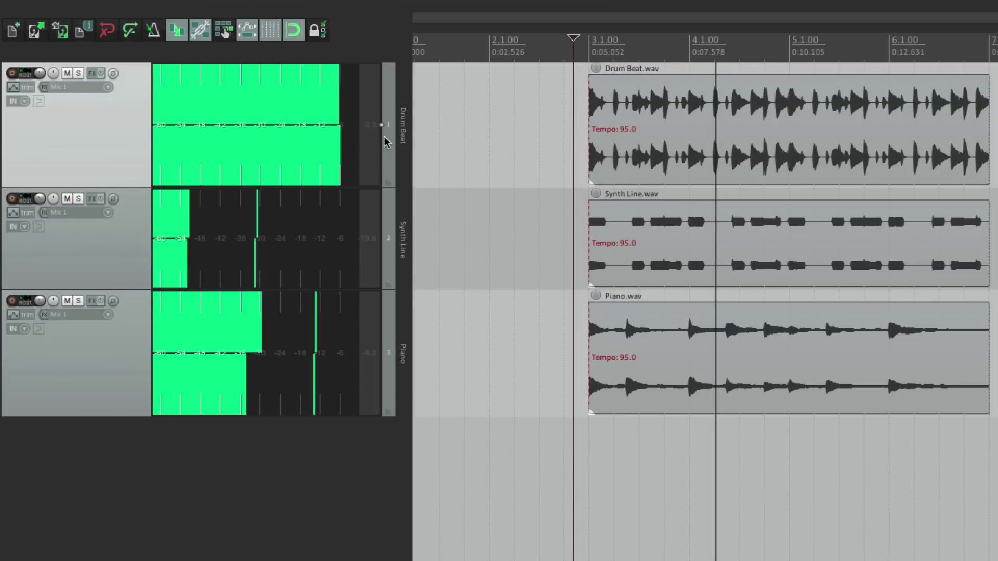
key("space")
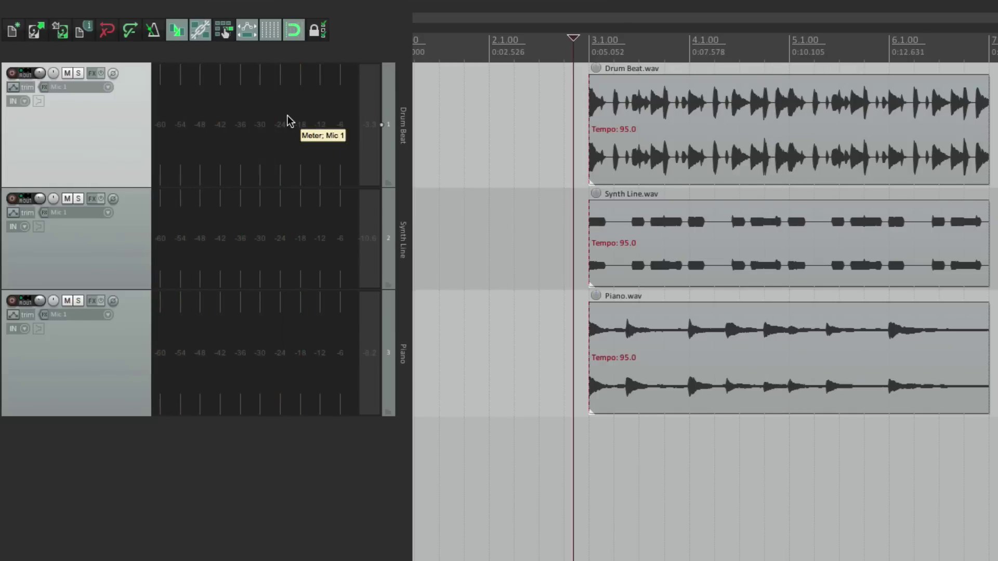
left_click_drag(288, 121, 382, 125)
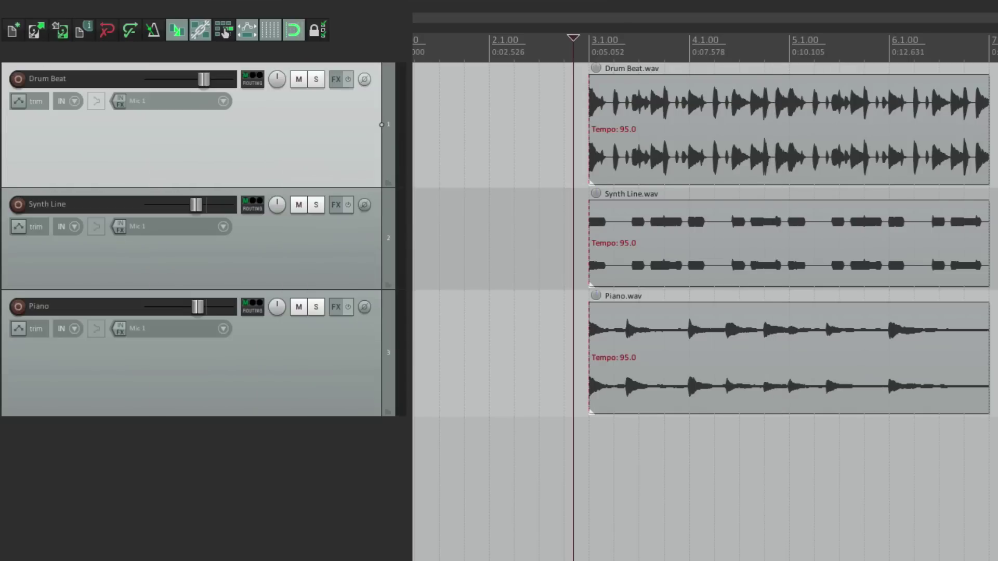
key("space")
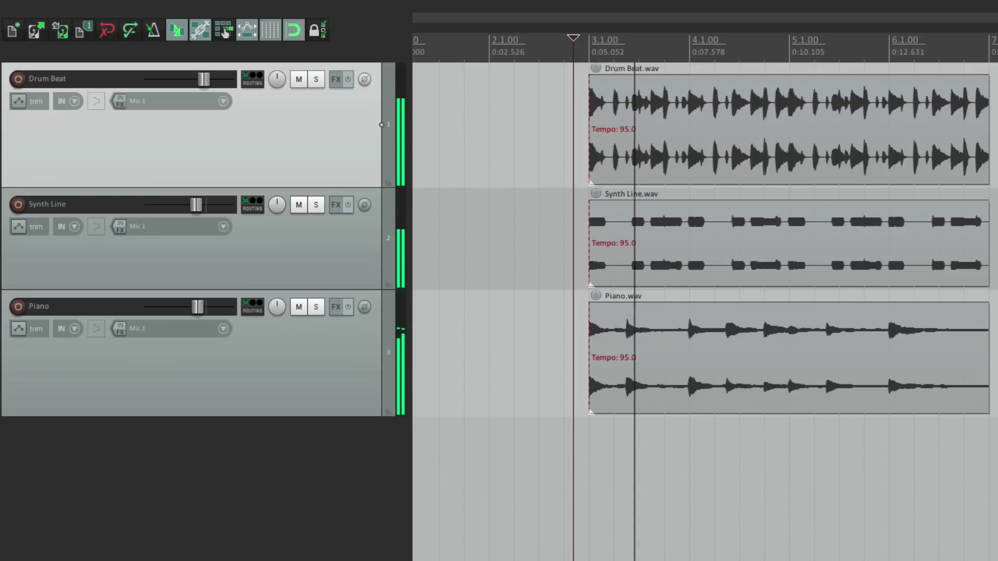
key("space")
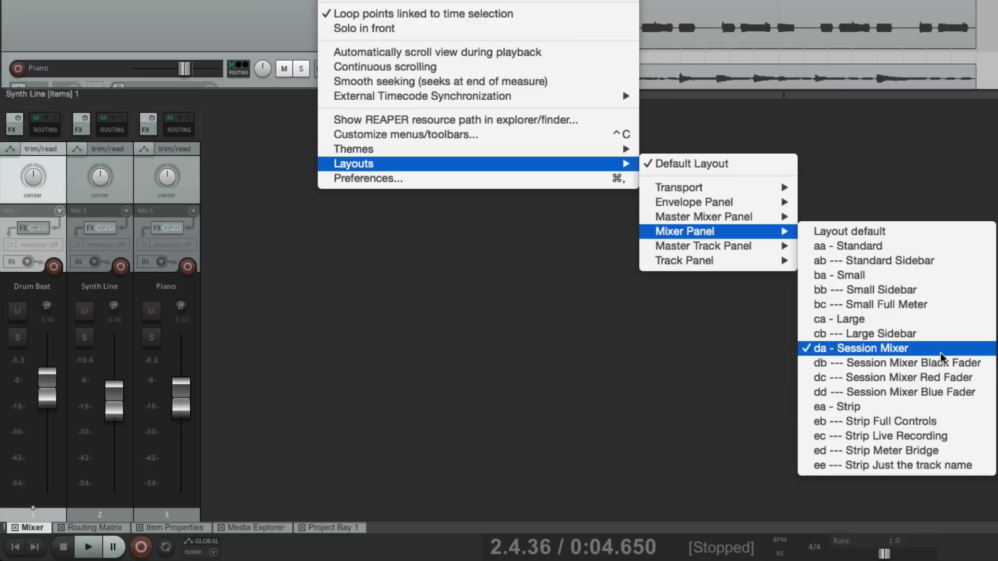
Set the mixer panel layout to 'ea - Strip', then to 'cb --- Large Sidebar'
left_click(936, 410)
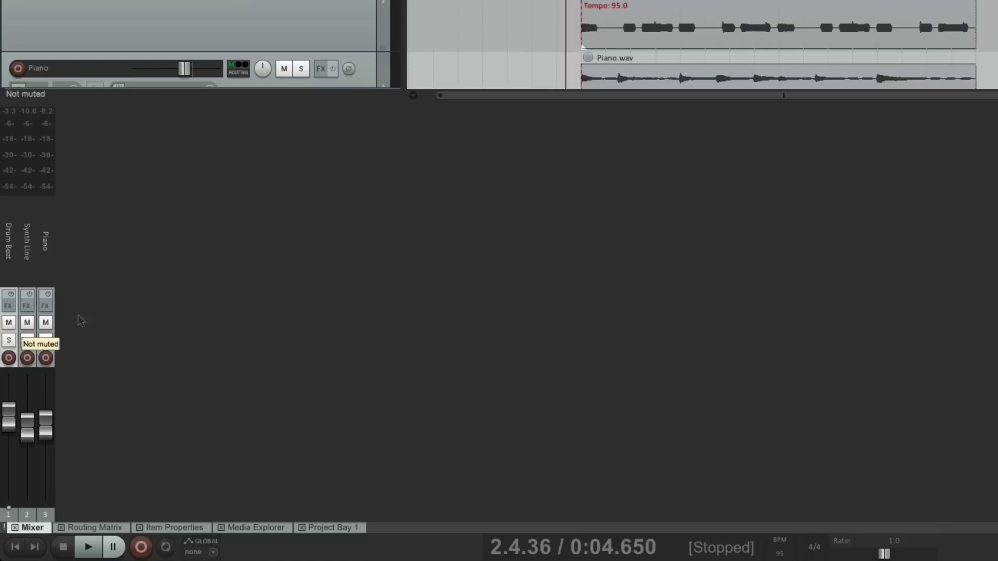
left_click(343, 2)
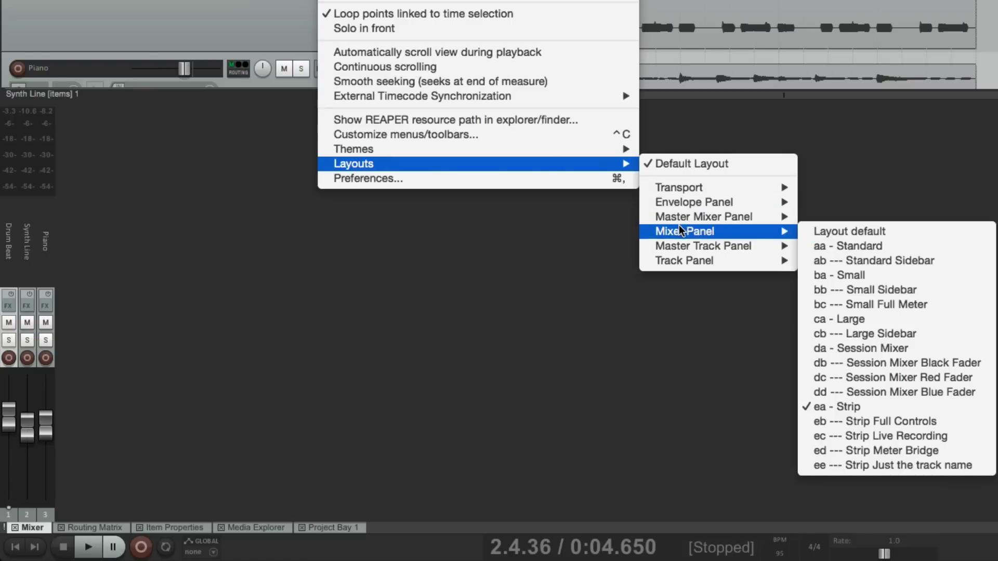
mouse_move(685, 232)
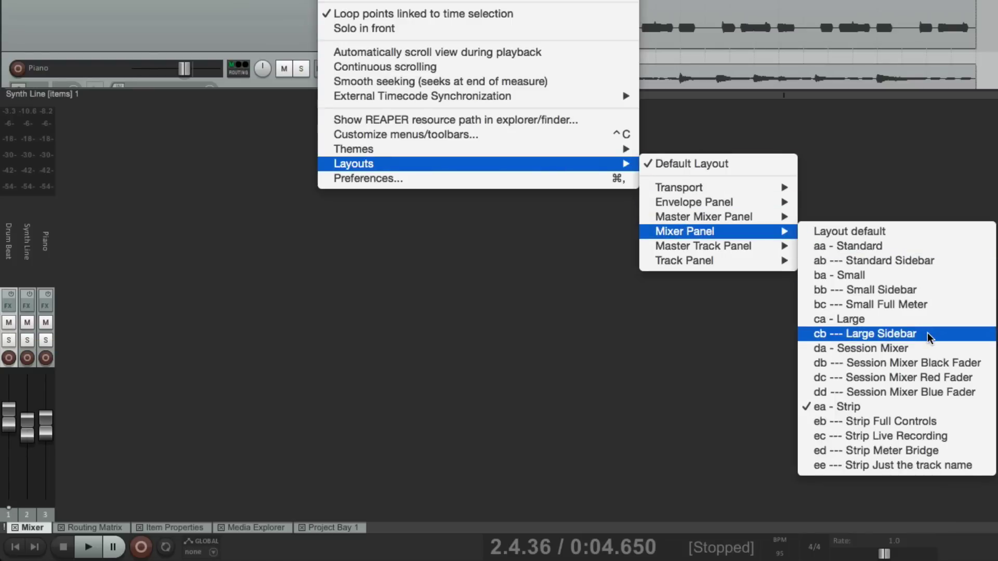
left_click(928, 337)
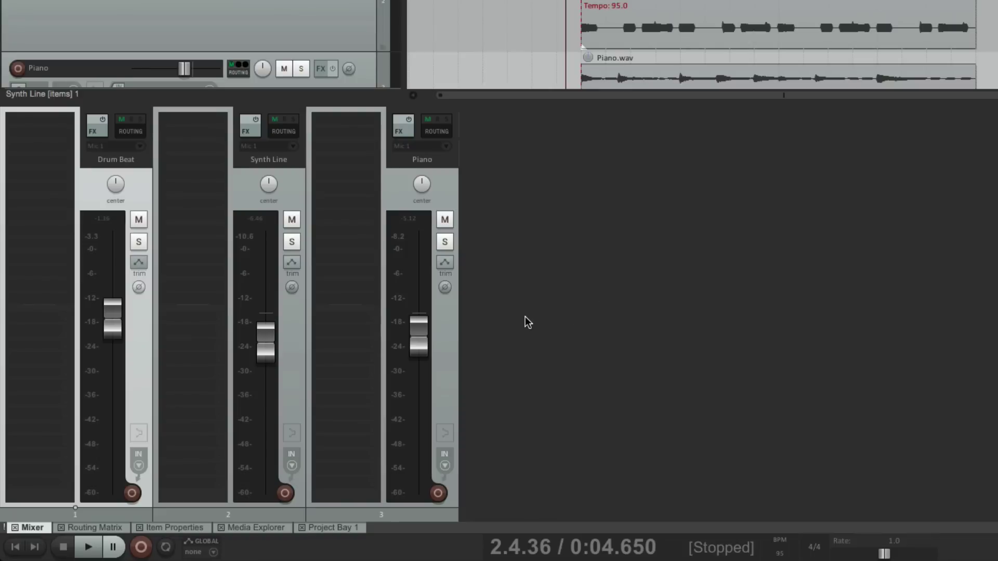
left_click(344, 2)
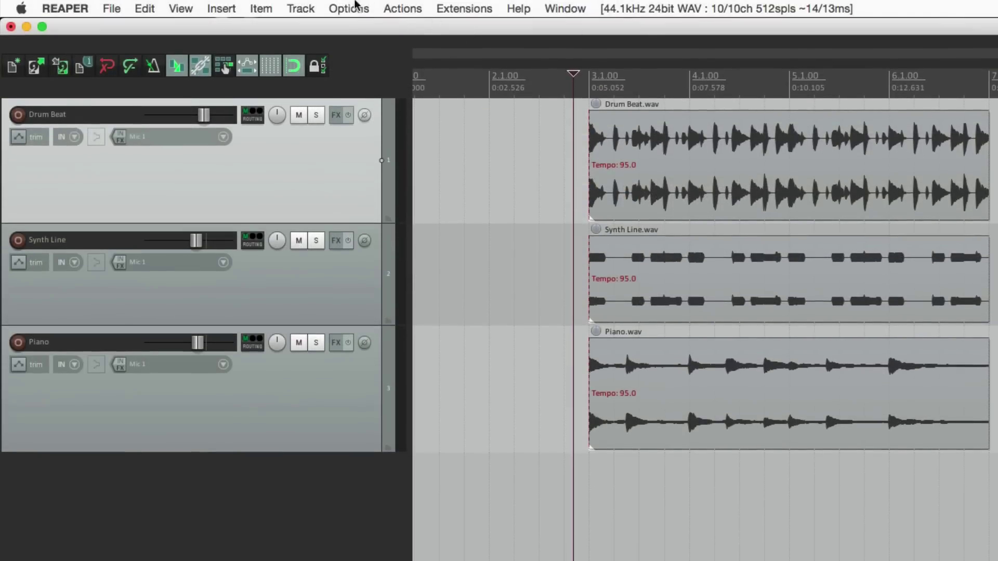
left_click(349, 9)
left_click(367, 454)
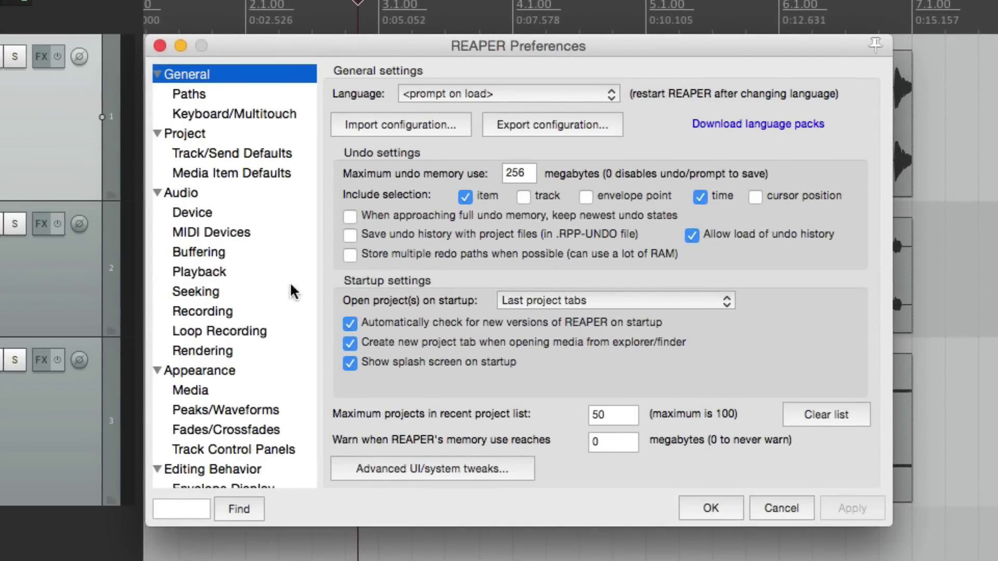
scroll(272, 186, "down", 5)
scroll(272, 186, "down", 3)
scroll(271, 186, "up", 8)
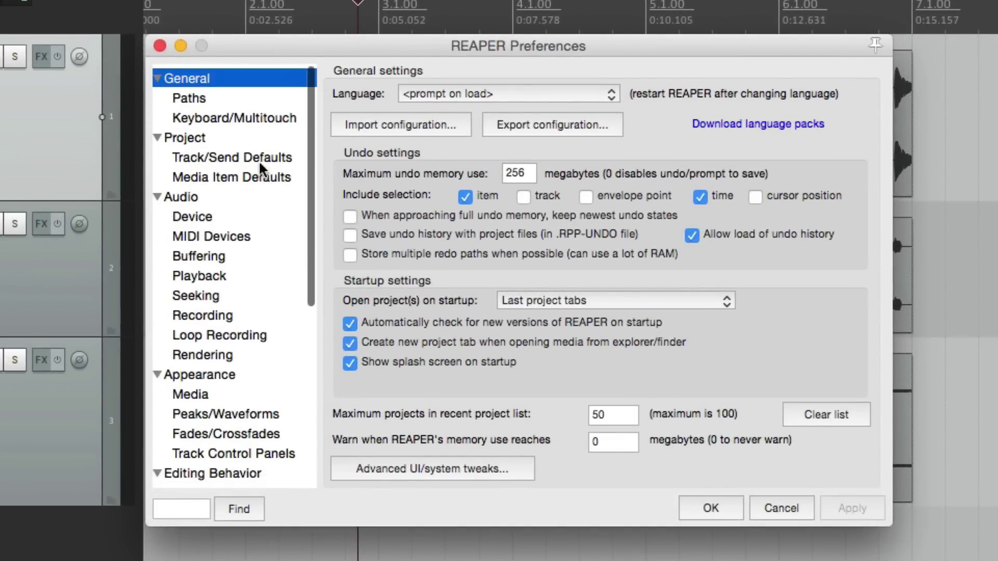
left_click(261, 133)
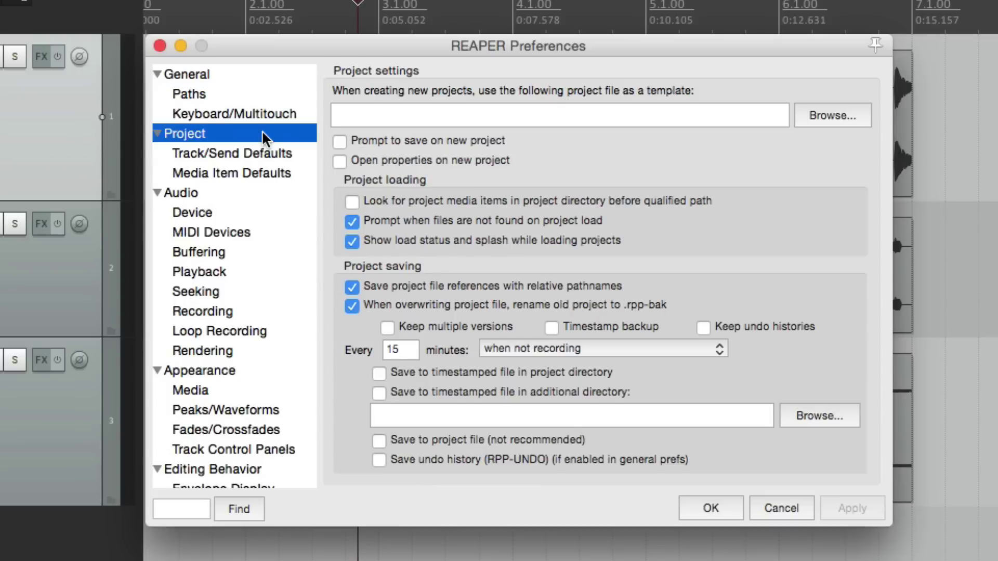
left_click(263, 193)
left_click(265, 212)
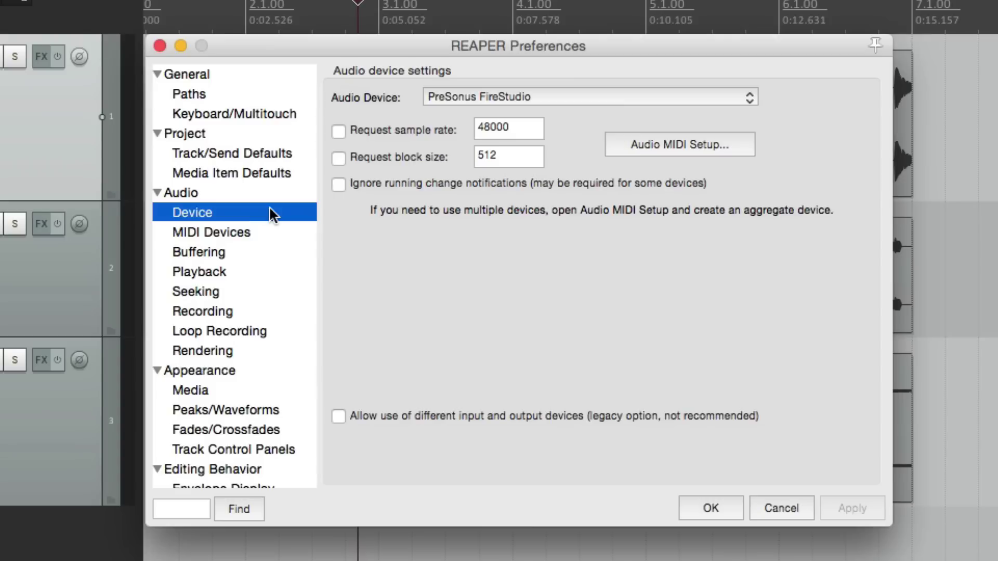
left_click(260, 377)
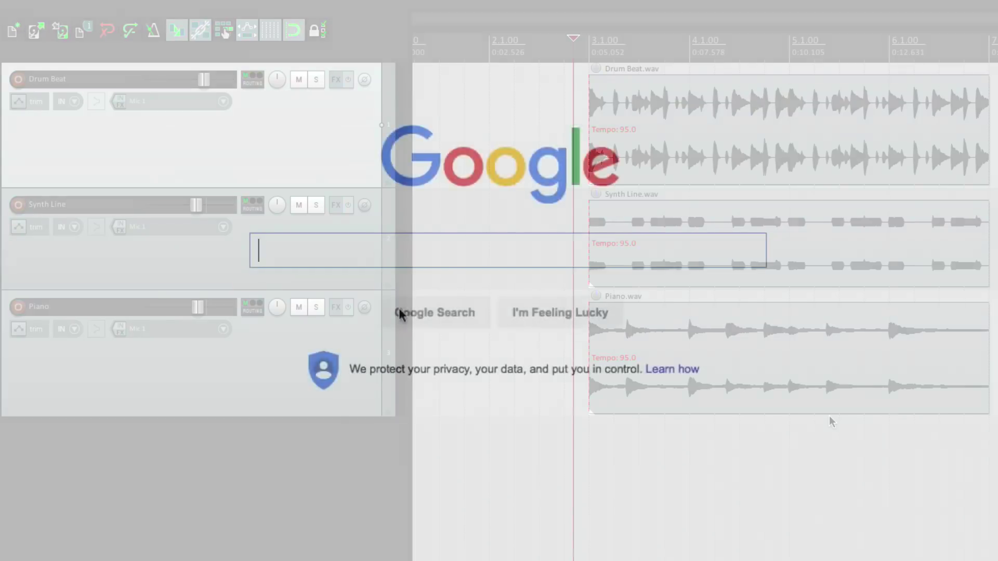
type("re")
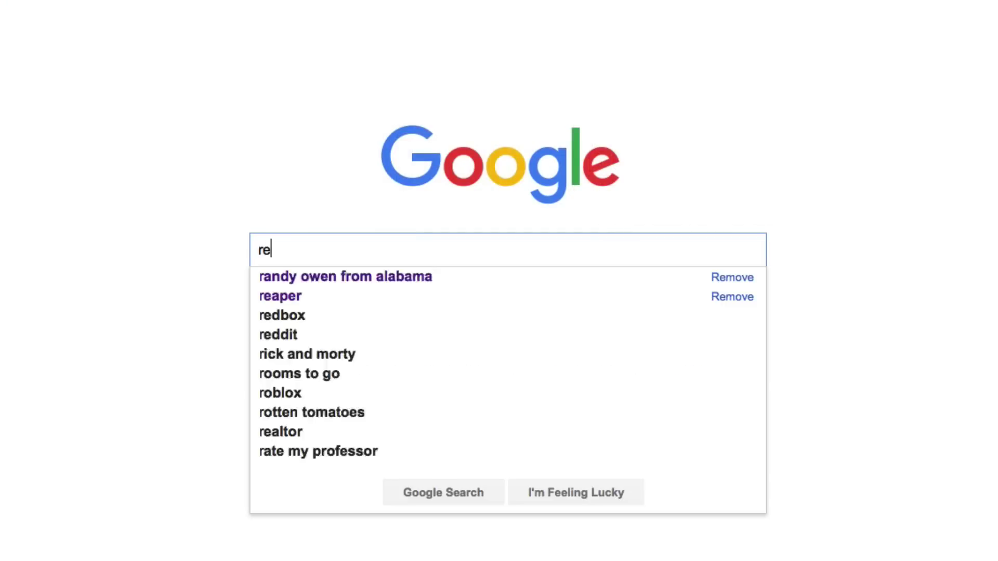
type("aper")
Search Google for 'reaper' and open the 'REAPER | Audio Production Without Limits' result
key("Return")
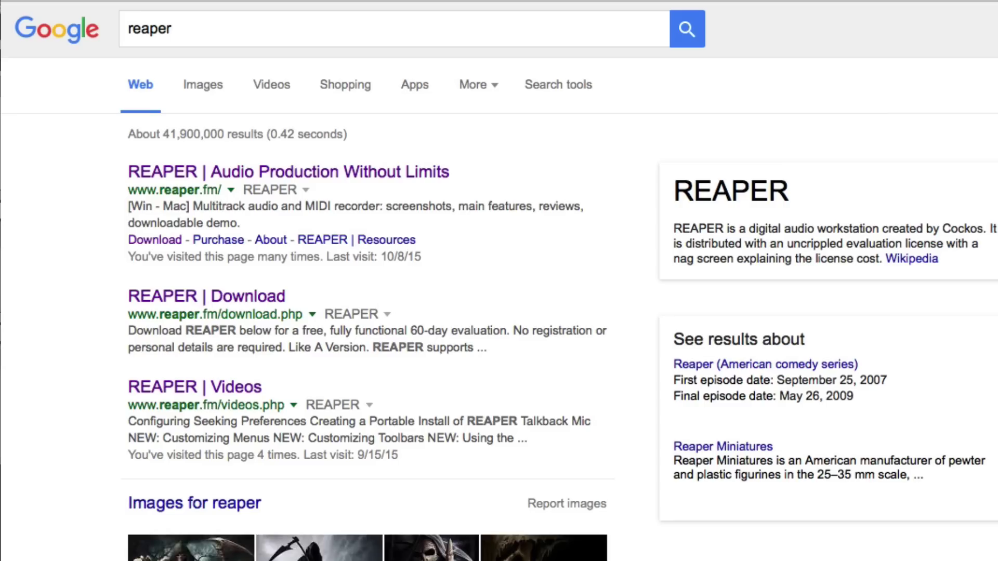
left_click(343, 172)
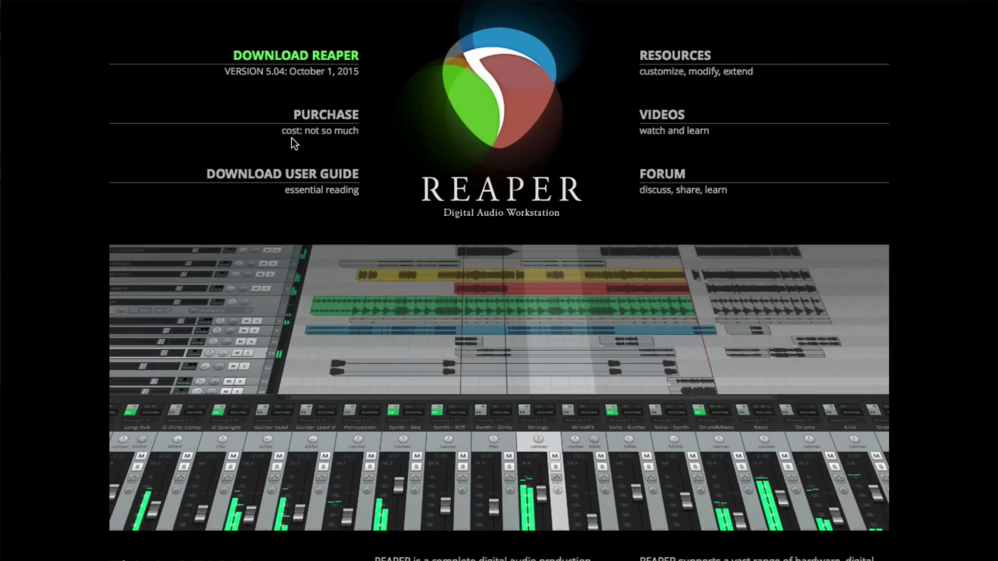
Go to the 'VIDEOS – watch and learn' page from the reaper.fm homepage
left_click(668, 132)
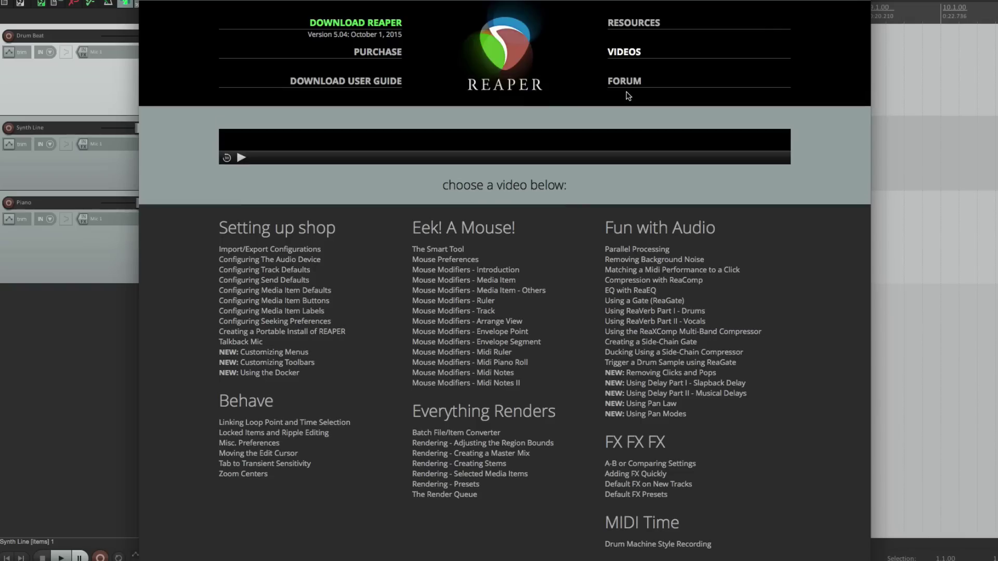